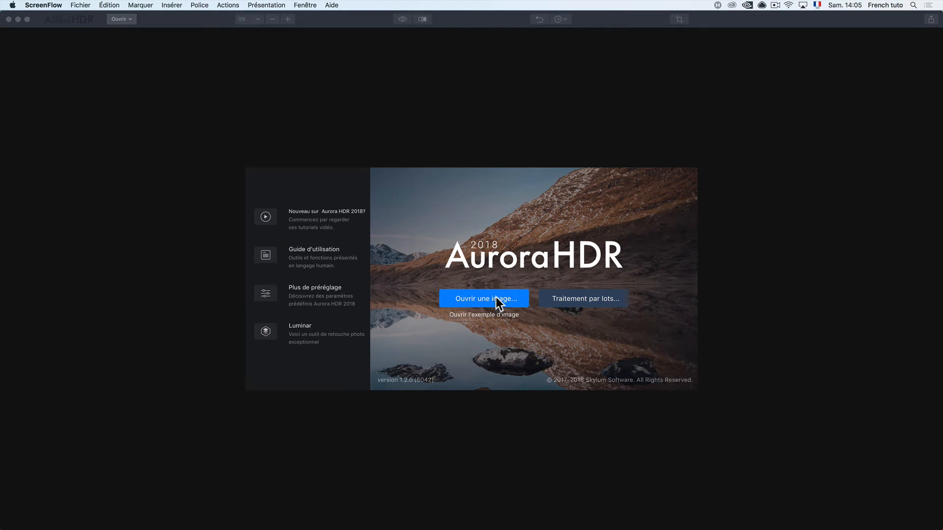
Open the three bracketed photos Amiens-3.dng, Amiens-4.dng and Amiens.dng from the AURORA MASTERCLASS folder.
{"action": "left_click", "coordinate": [493, 299]}
{"action": "left_click", "coordinate": [493, 299]}
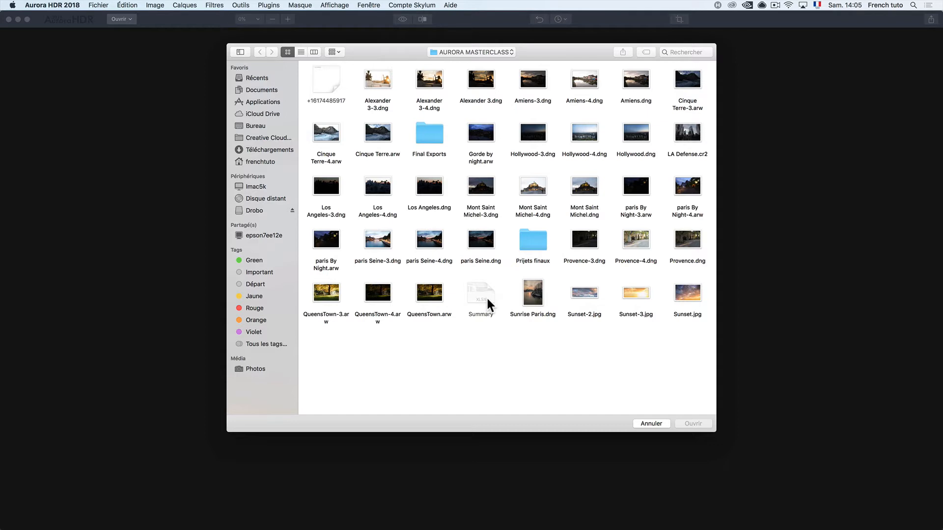
{"action": "left_click", "coordinate": [579, 82], "text": "super"}
{"action": "left_click", "coordinate": [628, 83], "text": "super"}
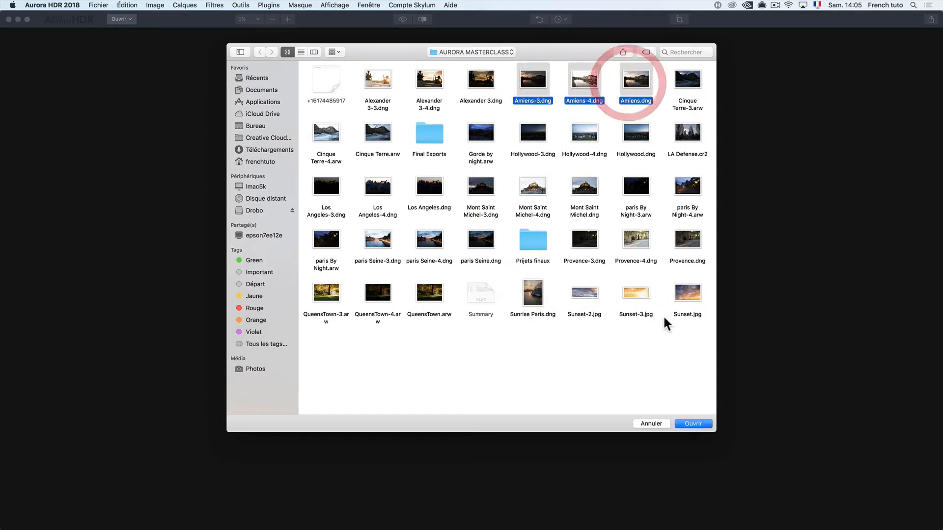
{"action": "left_click", "coordinate": [697, 422]}
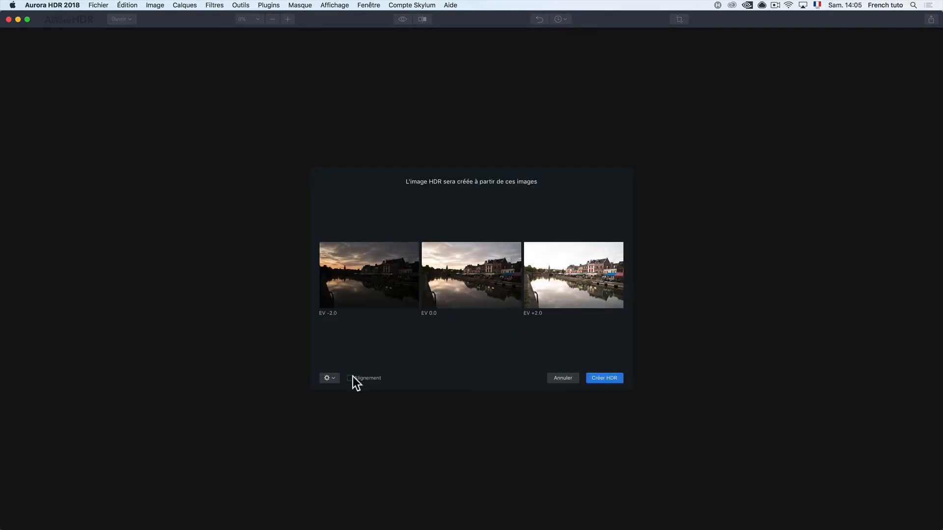
Enable Alignement, check the additional merge options and create the HDR image from the three exposures.
{"action": "left_click", "coordinate": [349, 379]}
{"action": "left_click", "coordinate": [333, 378]}
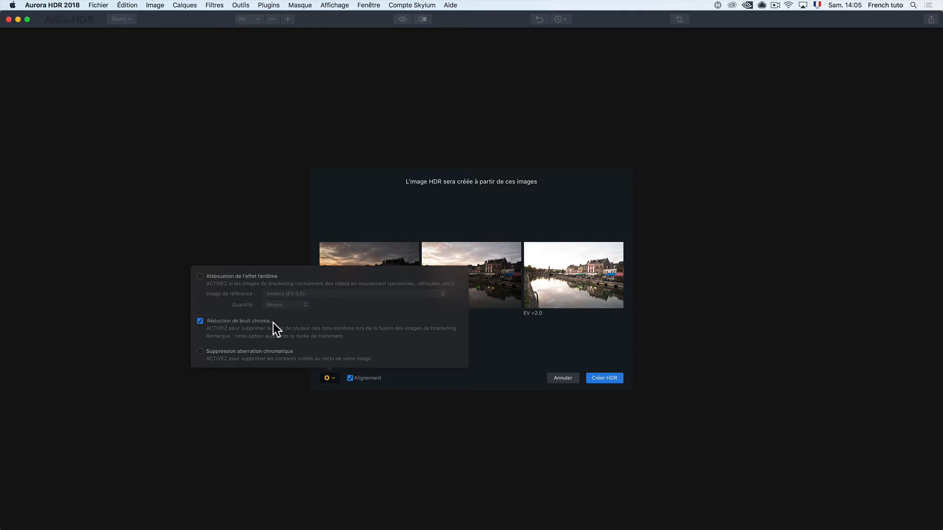
{"action": "left_click", "coordinate": [519, 338]}
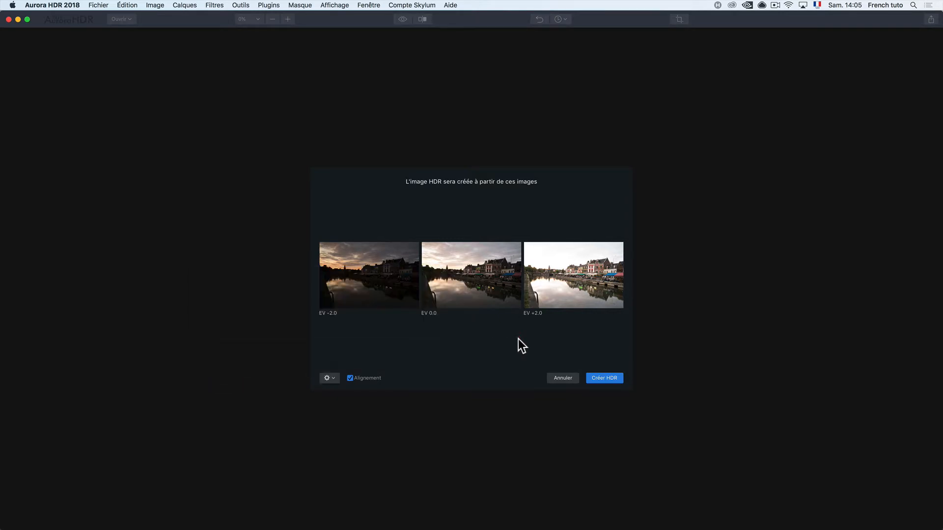
{"action": "left_click", "coordinate": [611, 378]}
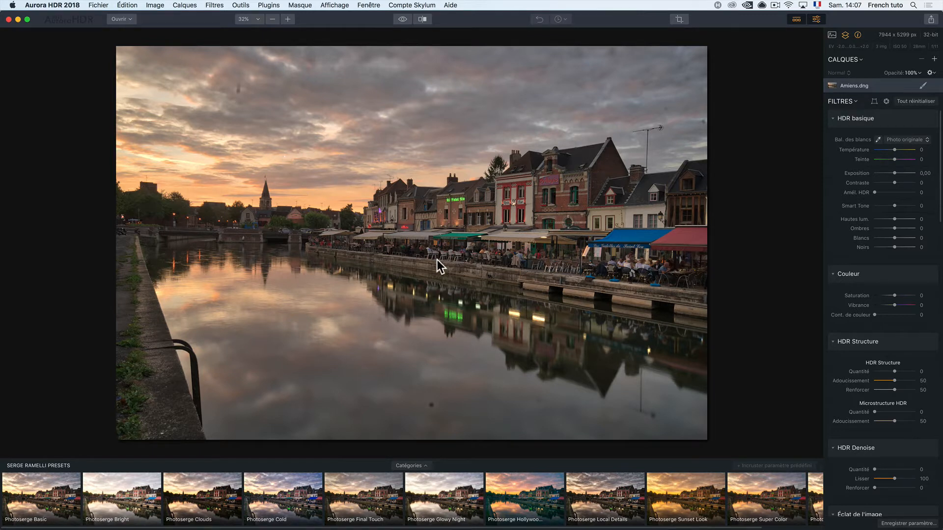
Reset all filters and, in HDR basique, set Hautes lum. to -49, Ombres to 79, Blancs to -21 and Noirs to -48.
{"action": "left_click", "coordinate": [912, 102]}
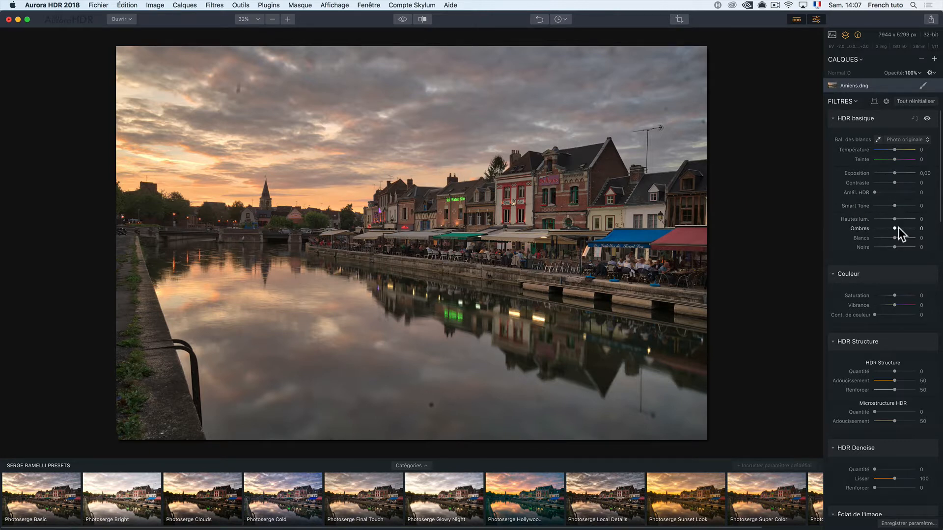
{"action": "left_click_drag", "start_coordinate": [894, 229], "coordinate": [886, 248]}
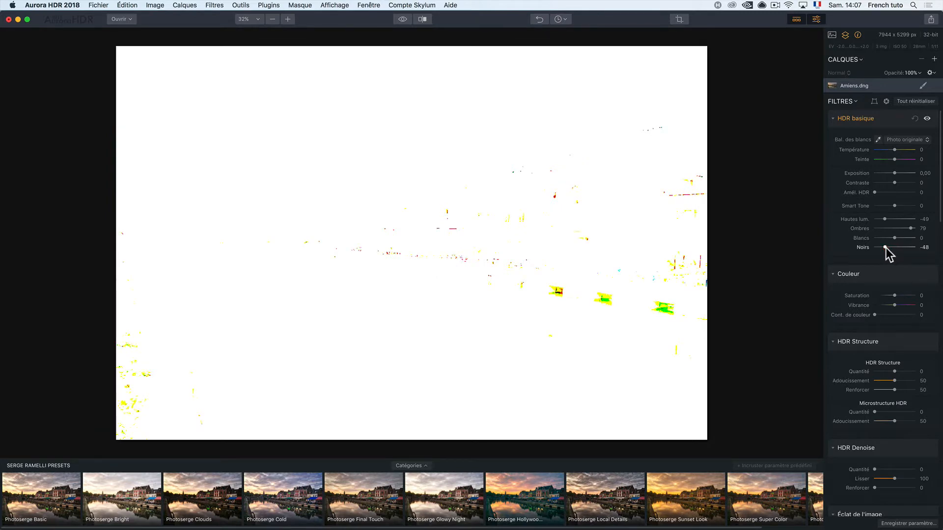
{"action": "left_click_drag", "start_coordinate": [885, 248], "coordinate": [890, 238]}
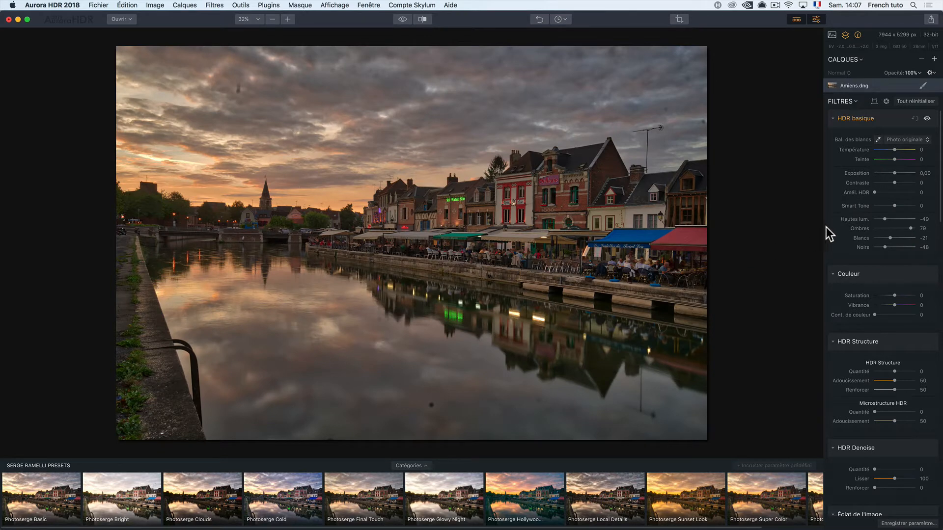
Set Contraste to 36, Vibrance to 29 and Exposition to 0,13.
{"action": "left_click_drag", "start_coordinate": [894, 183], "coordinate": [902, 183]}
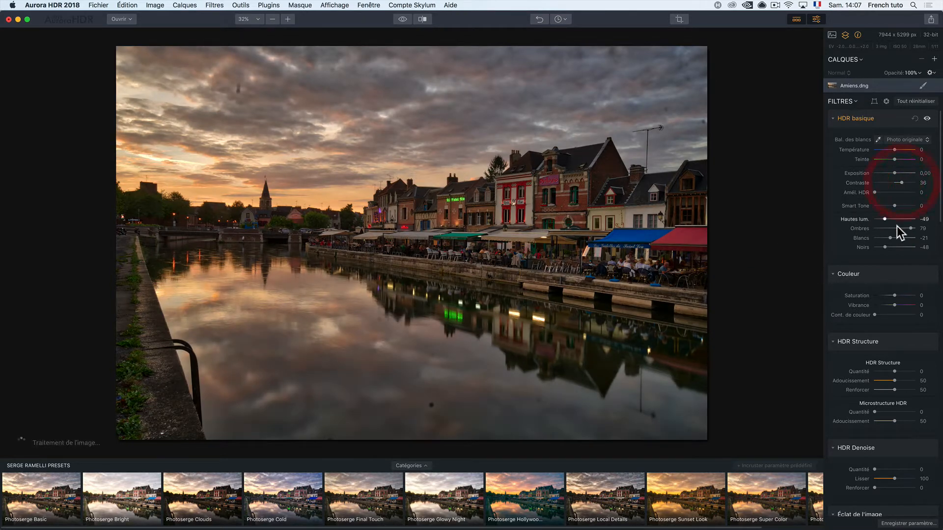
{"action": "left_click", "coordinate": [900, 305]}
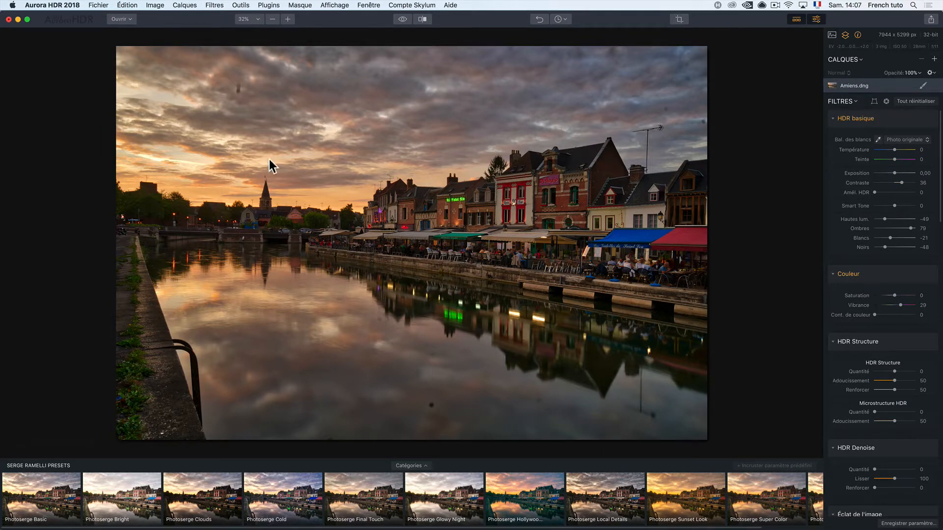
{"action": "left_click_drag", "start_coordinate": [894, 174], "coordinate": [894, 173]}
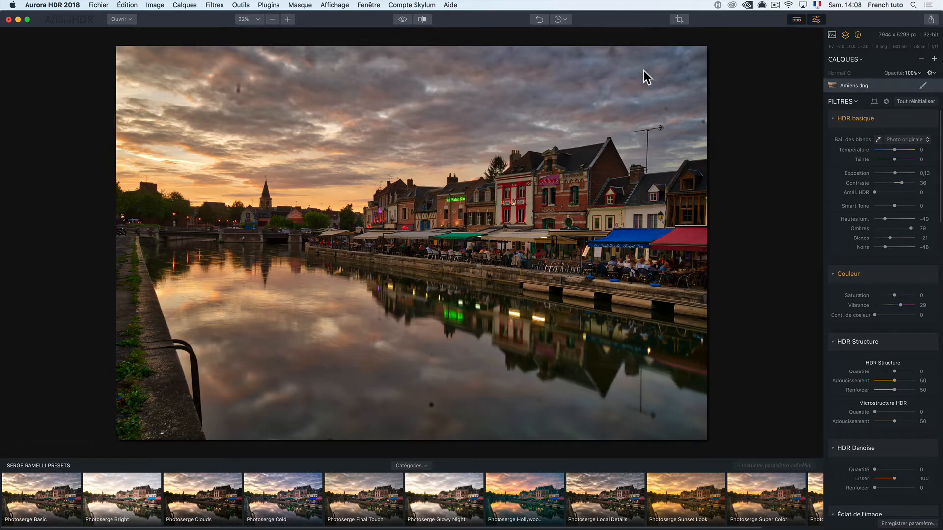
Compare the Lumière du jour, Nuageux and Ombragé white balance presets and apply Lumière du jour.
{"action": "left_click", "coordinate": [901, 140]}
{"action": "left_click", "coordinate": [873, 163]}
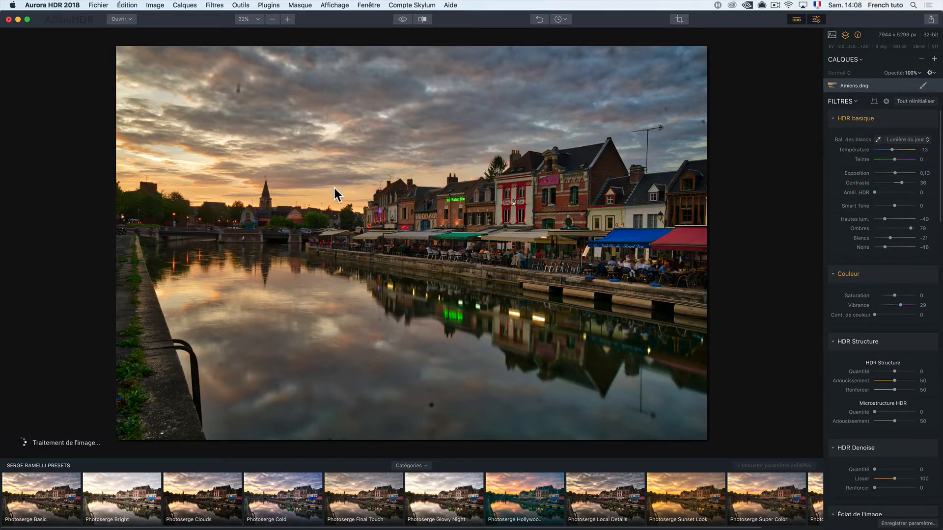
{"action": "left_click", "coordinate": [905, 140]}
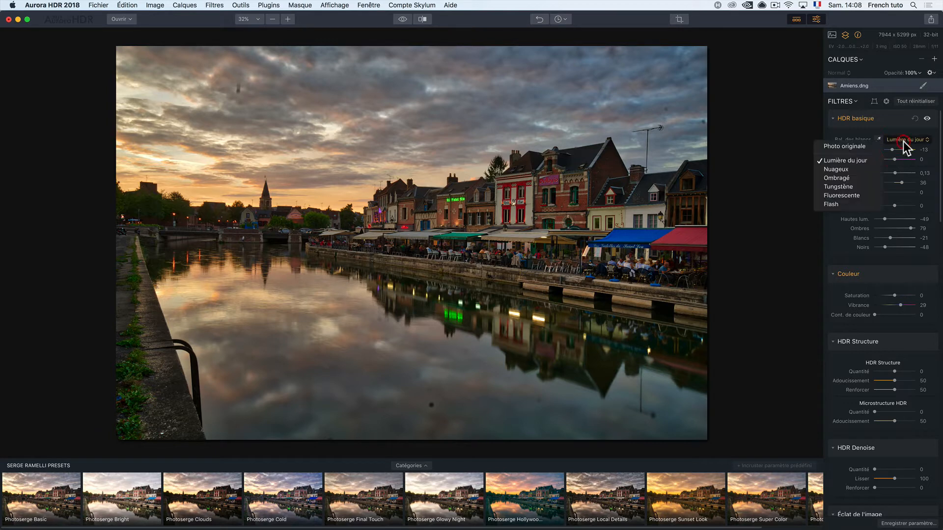
{"action": "left_click", "coordinate": [856, 168]}
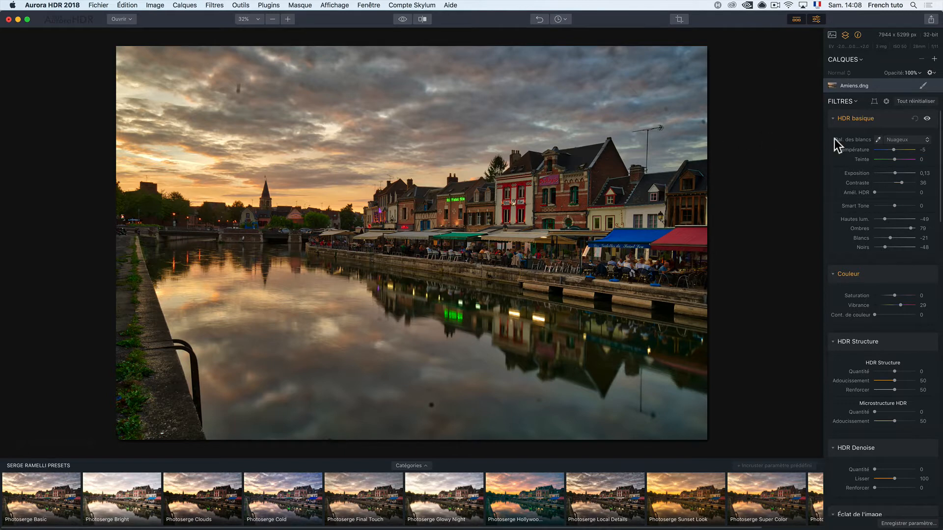
{"action": "left_click", "coordinate": [902, 137]}
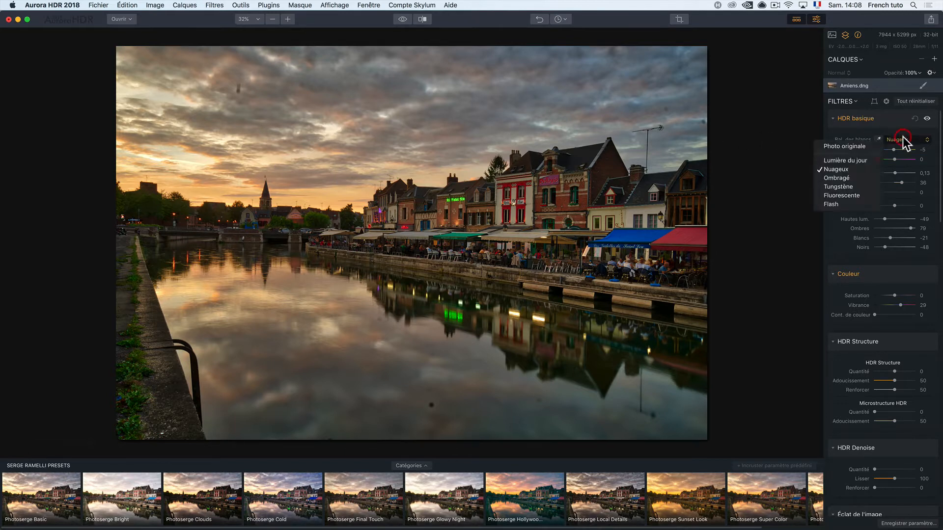
{"action": "left_click", "coordinate": [859, 180]}
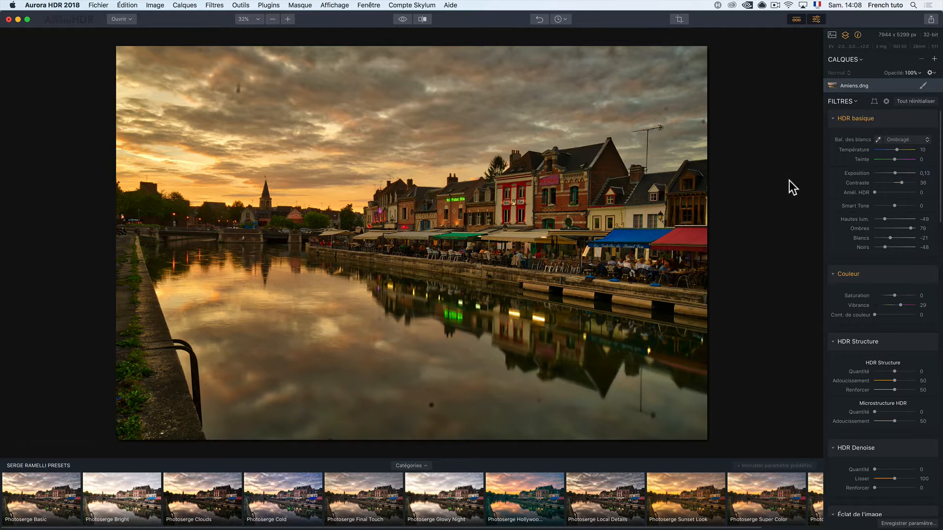
{"action": "left_click", "coordinate": [923, 141]}
{"action": "left_click", "coordinate": [874, 160]}
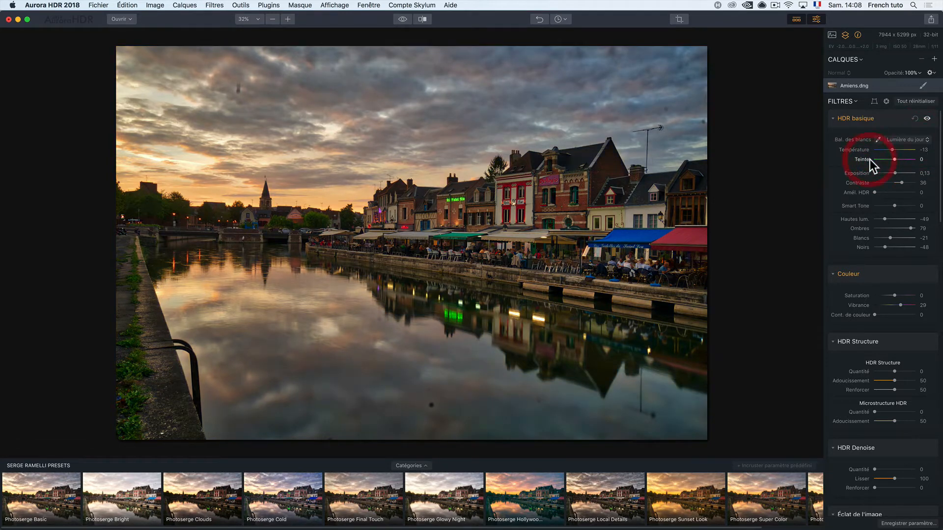
Set the Filtre polarisant amount to 33.
{"action": "scroll", "coordinate": [874, 287], "scroll_direction": "down", "scroll_amount": 10}
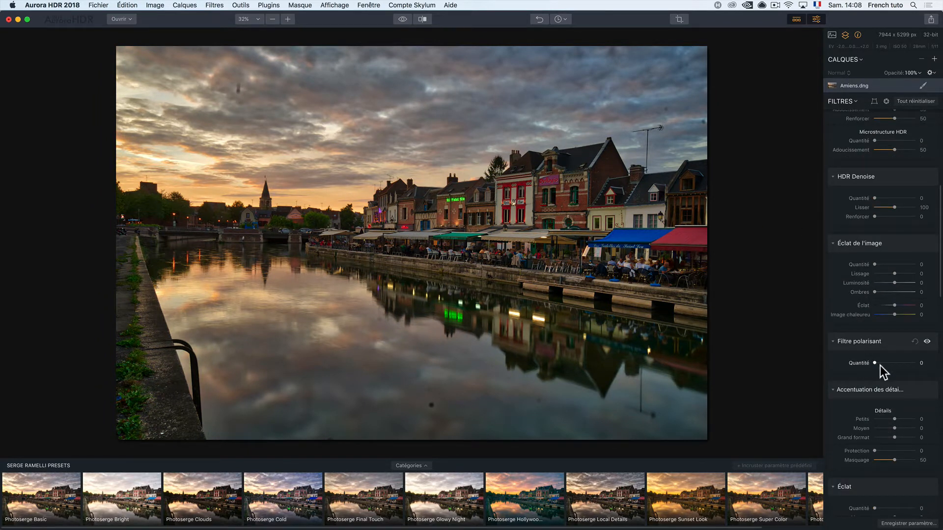
{"action": "mouse_move", "coordinate": [875, 363]}
{"action": "left_mouse_down"}
{"action": "mouse_move", "coordinate": [916, 362]}
{"action": "mouse_move", "coordinate": [823, 361]}
{"action": "mouse_move", "coordinate": [890, 363]}
{"action": "left_mouse_up"}
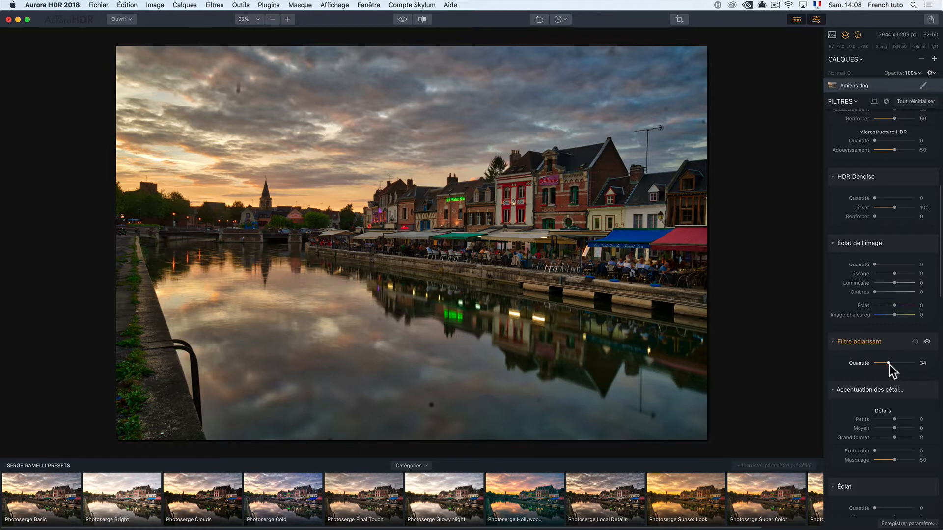
{"action": "left_click_drag", "start_coordinate": [890, 363], "coordinate": [888, 363]}
In Réglages haut et bas, set the Zone supérieure's Exposition to -46, Contraste to 18 and image warmth to -4.
{"action": "scroll", "coordinate": [884, 361], "scroll_direction": "down", "scroll_amount": 1}
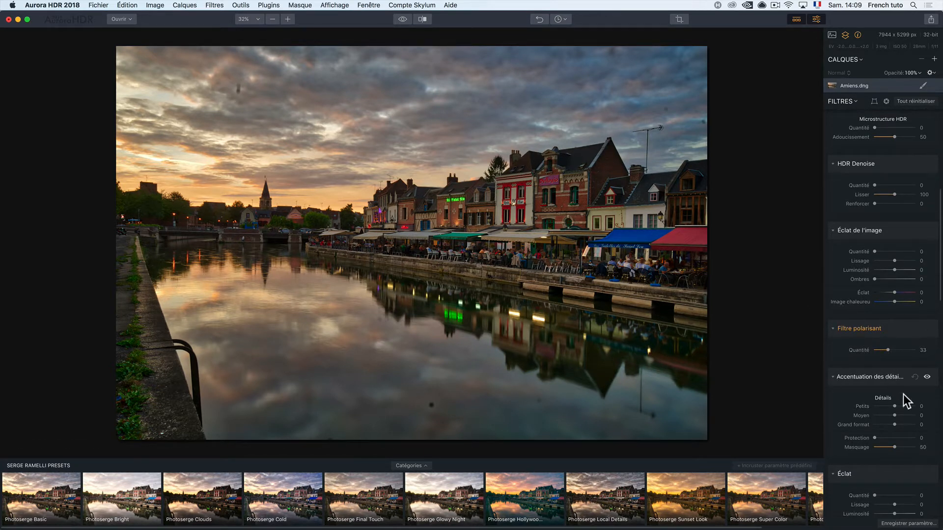
{"action": "scroll", "coordinate": [856, 420], "scroll_direction": "down", "scroll_amount": 4}
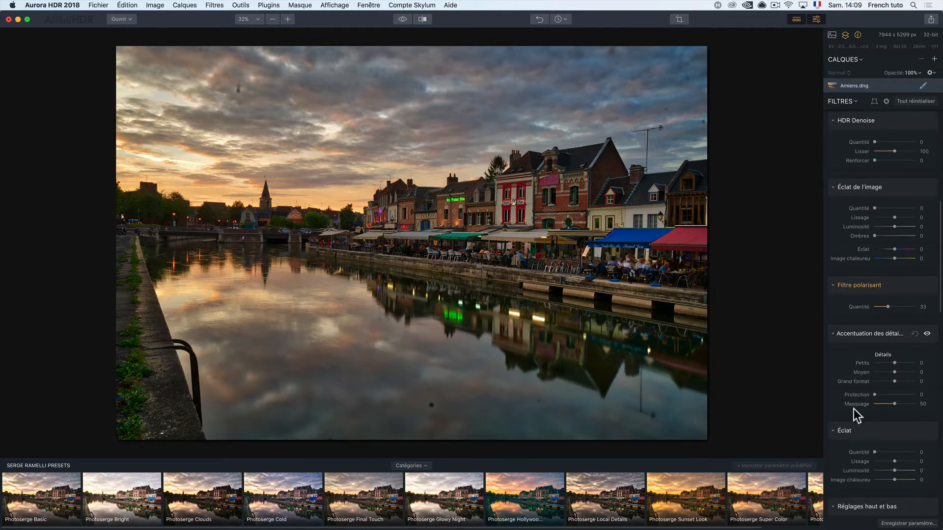
{"action": "scroll", "coordinate": [858, 396], "scroll_direction": "down", "scroll_amount": 5}
{"action": "scroll", "coordinate": [878, 368], "scroll_direction": "down", "scroll_amount": 5}
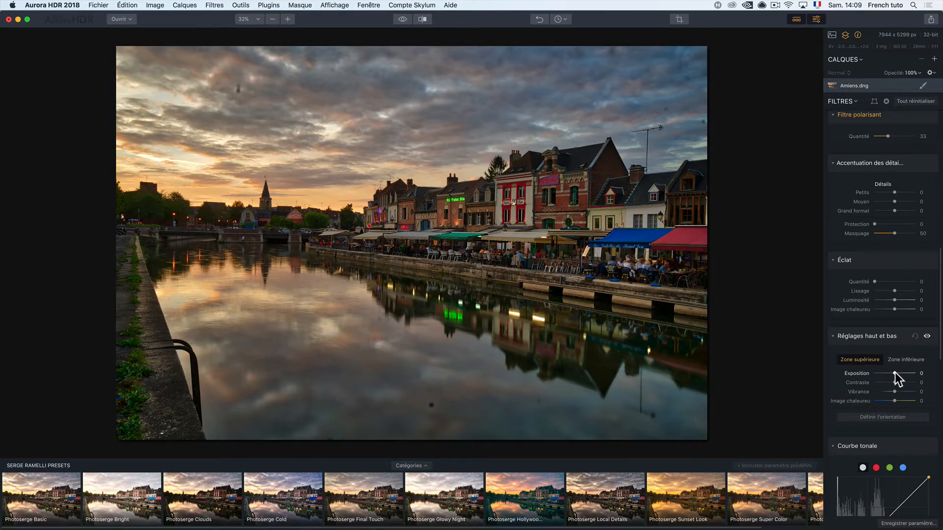
{"action": "left_click_drag", "start_coordinate": [894, 374], "coordinate": [885, 376]}
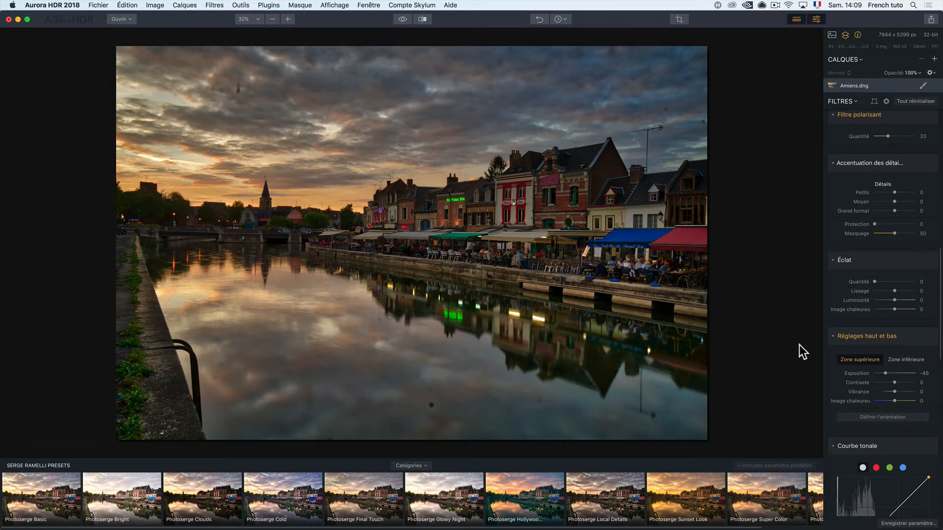
{"action": "left_click_drag", "start_coordinate": [894, 401], "coordinate": [894, 399]}
{"action": "mouse_move", "coordinate": [894, 383]}
{"action": "left_mouse_down"}
{"action": "mouse_move", "coordinate": [920, 383]}
{"action": "mouse_move", "coordinate": [898, 383]}
{"action": "left_mouse_up"}
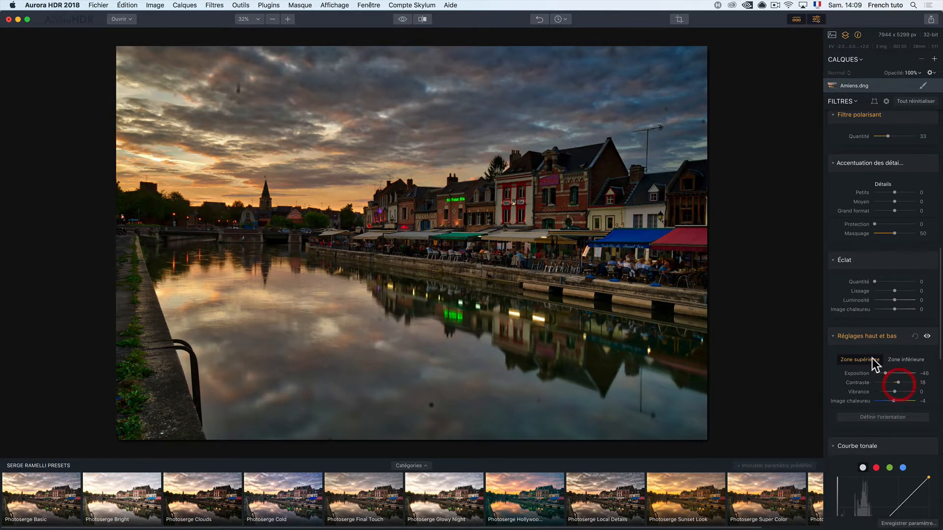
Define the orientation of the top and bottom zones over the skyline, with Fusion 43 and Déplacement horizontal 49.
{"action": "left_click", "coordinate": [876, 418]}
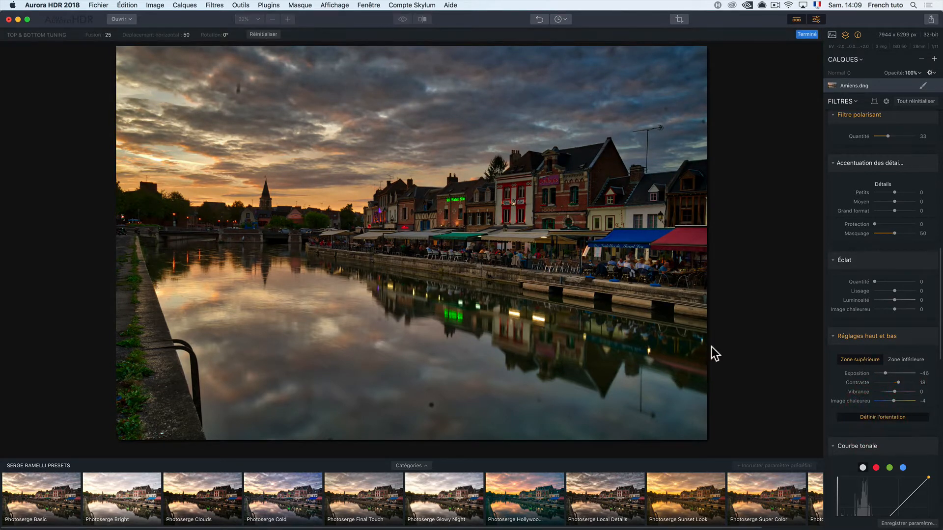
{"action": "mouse_move", "coordinate": [413, 244]}
{"action": "left_mouse_down"}
{"action": "mouse_move", "coordinate": [410, 173]}
{"action": "mouse_move", "coordinate": [404, 251]}
{"action": "left_mouse_up"}
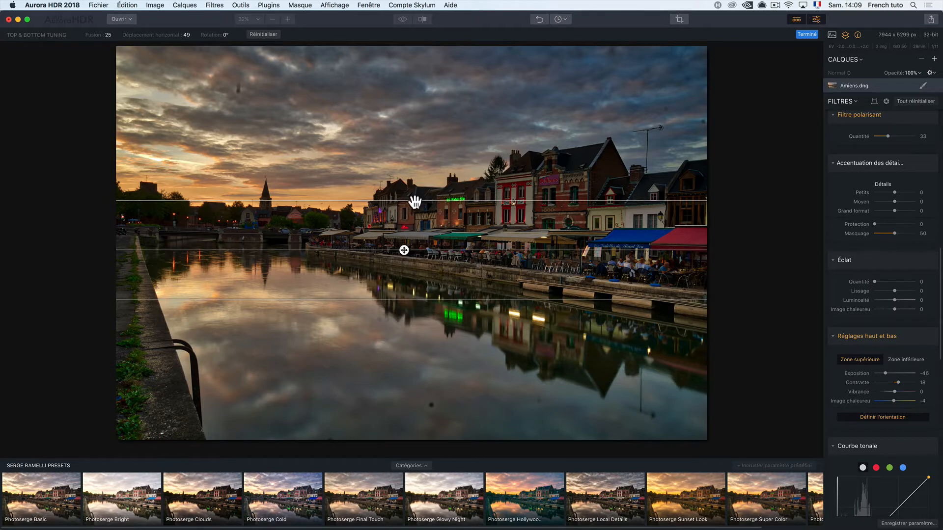
{"action": "left_click_drag", "start_coordinate": [414, 201], "coordinate": [437, 129]}
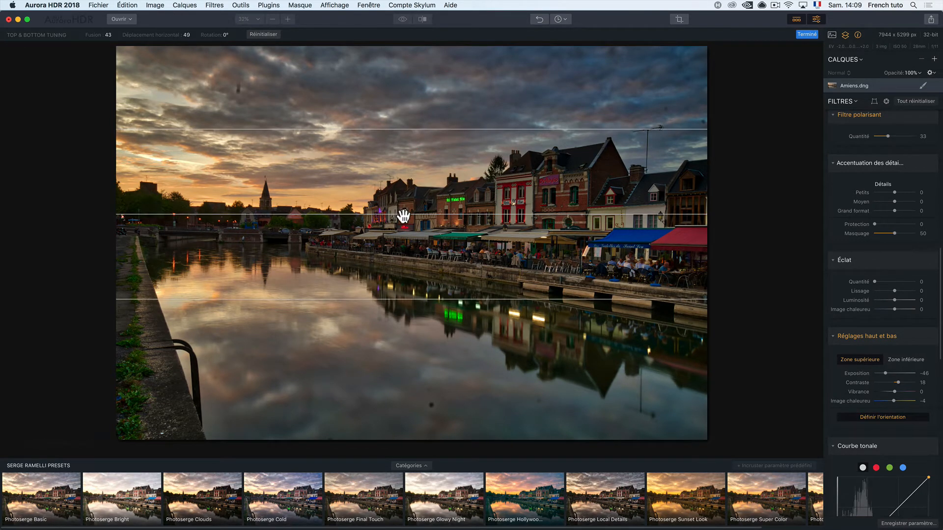
{"action": "mouse_move", "coordinate": [403, 216]}
{"action": "left_mouse_down"}
{"action": "mouse_move", "coordinate": [400, 35]}
{"action": "mouse_move", "coordinate": [387, 301]}
{"action": "mouse_move", "coordinate": [400, 209]}
{"action": "left_mouse_up"}
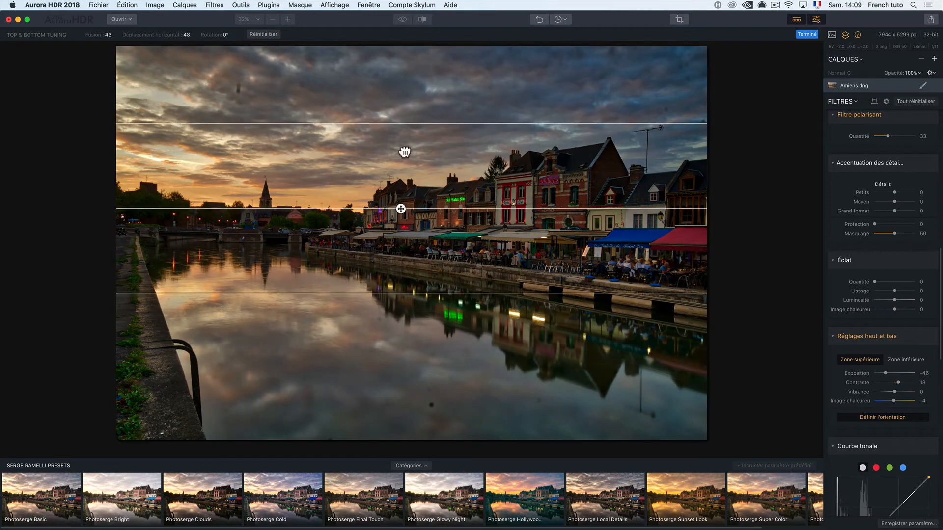
{"action": "left_click_drag", "start_coordinate": [404, 151], "coordinate": [402, 100]}
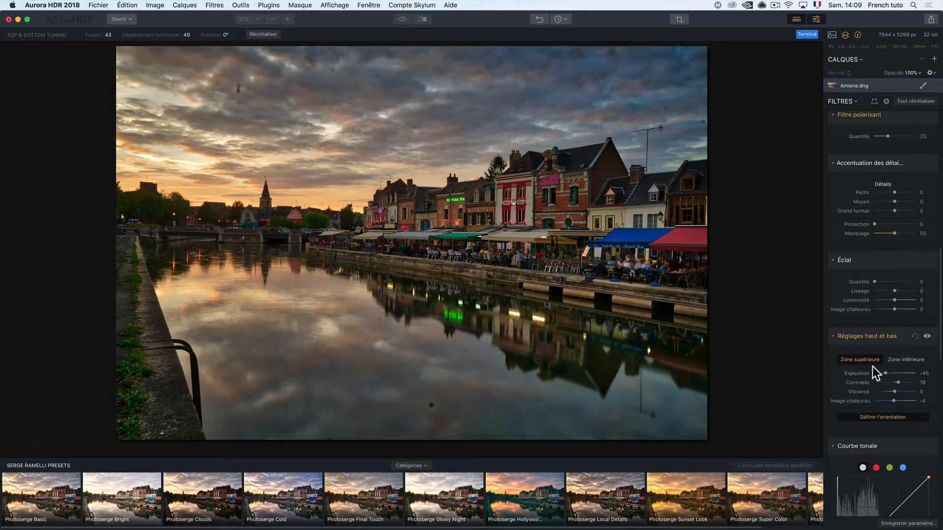
Set the Zone inférieure's Exposition to -35 and Contraste to 10, and raise the HDR basique Exposition to 0,30.
{"action": "left_click", "coordinate": [904, 361]}
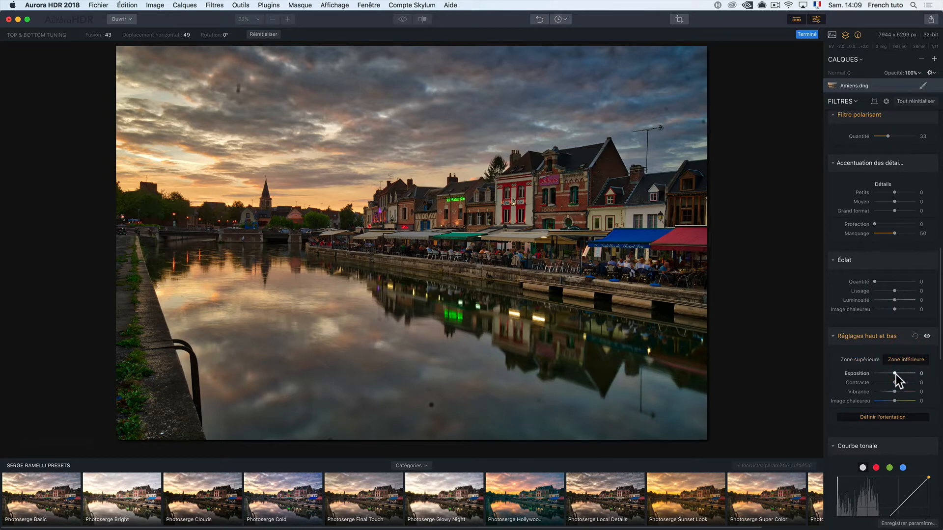
{"action": "mouse_move", "coordinate": [896, 374]}
{"action": "left_mouse_down"}
{"action": "mouse_move", "coordinate": [887, 373]}
{"action": "mouse_move", "coordinate": [904, 383]}
{"action": "mouse_move", "coordinate": [896, 383]}
{"action": "left_mouse_up"}
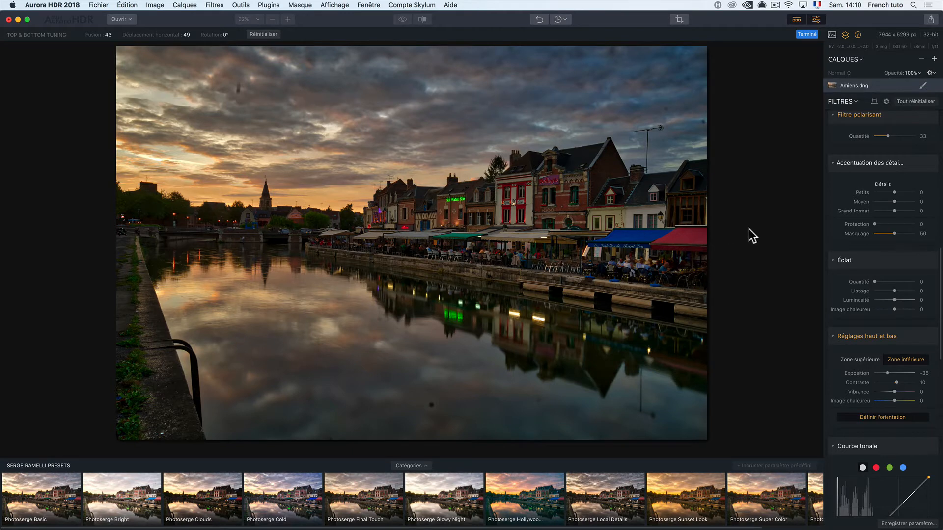
{"action": "left_click_drag", "start_coordinate": [939, 168], "coordinate": [932, 127]}
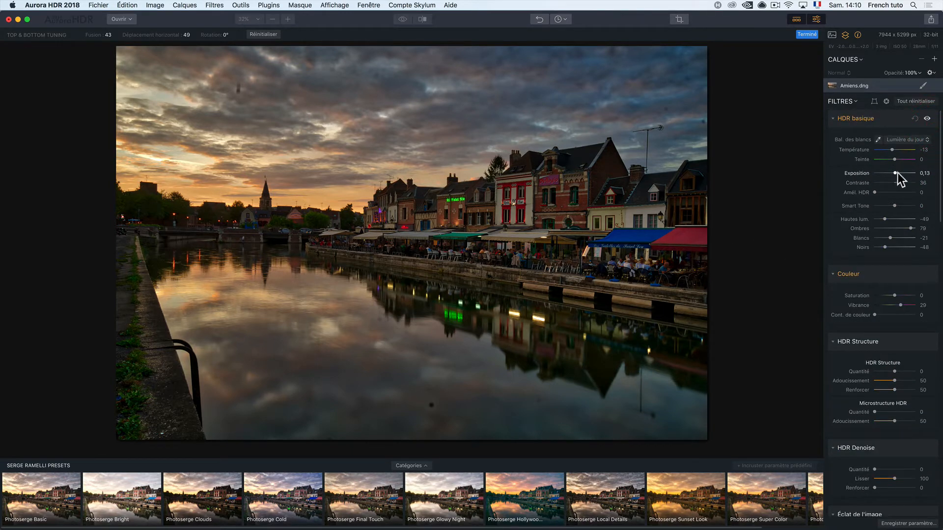
{"action": "left_click_drag", "start_coordinate": [895, 172], "coordinate": [896, 173]}
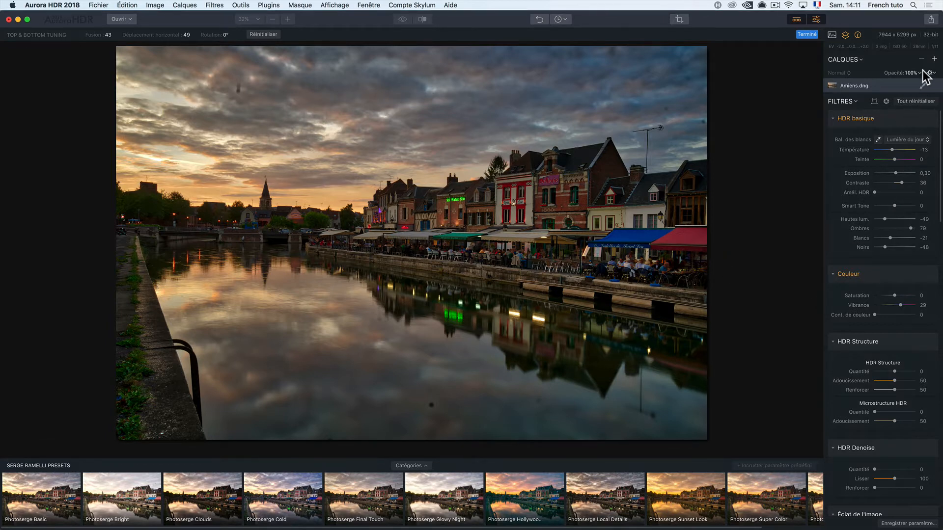
Finish the top and bottom zone orientation and add a new adjustment layer above Amiens.dng.
{"action": "left_click", "coordinate": [934, 59]}
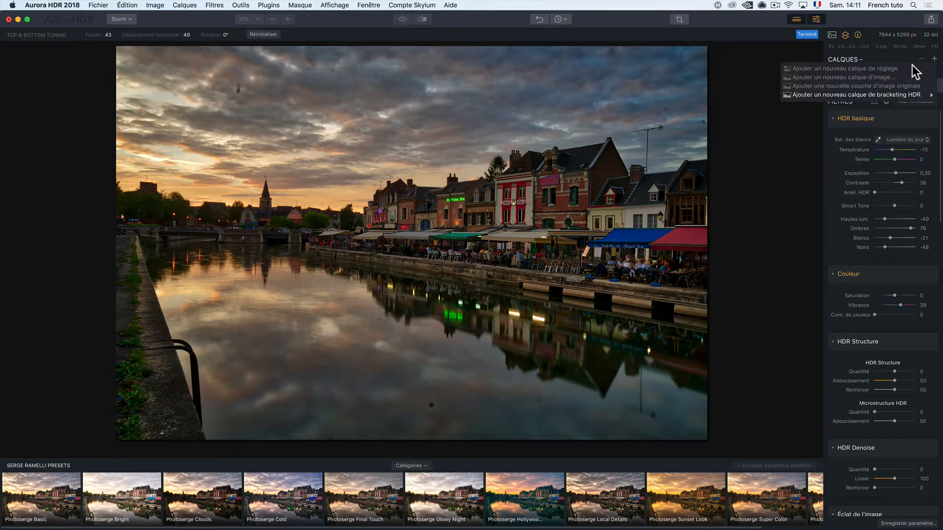
{"action": "left_click", "coordinate": [830, 69]}
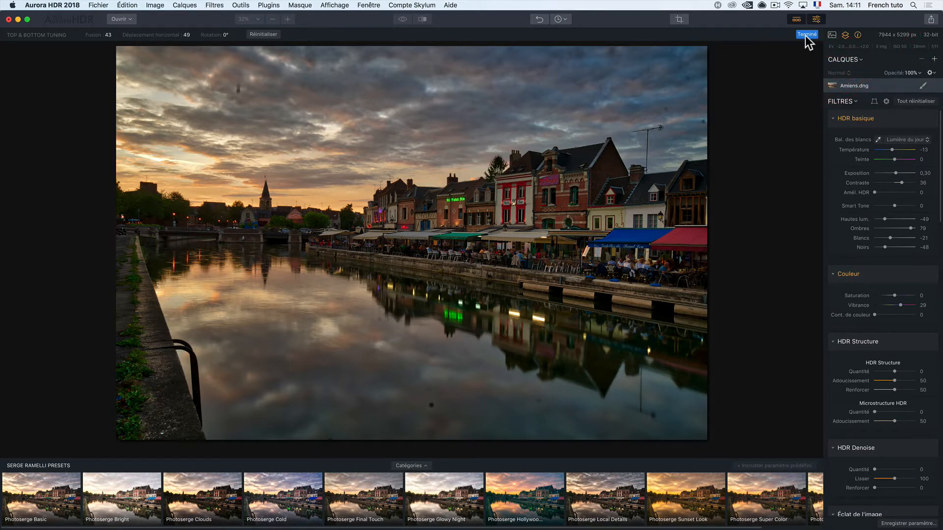
{"action": "left_click", "coordinate": [805, 36]}
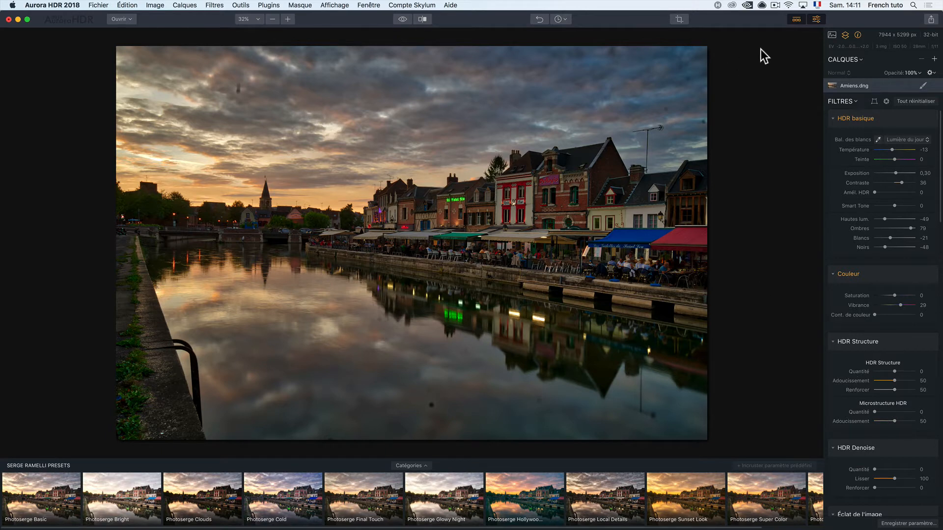
{"action": "left_click", "coordinate": [934, 59]}
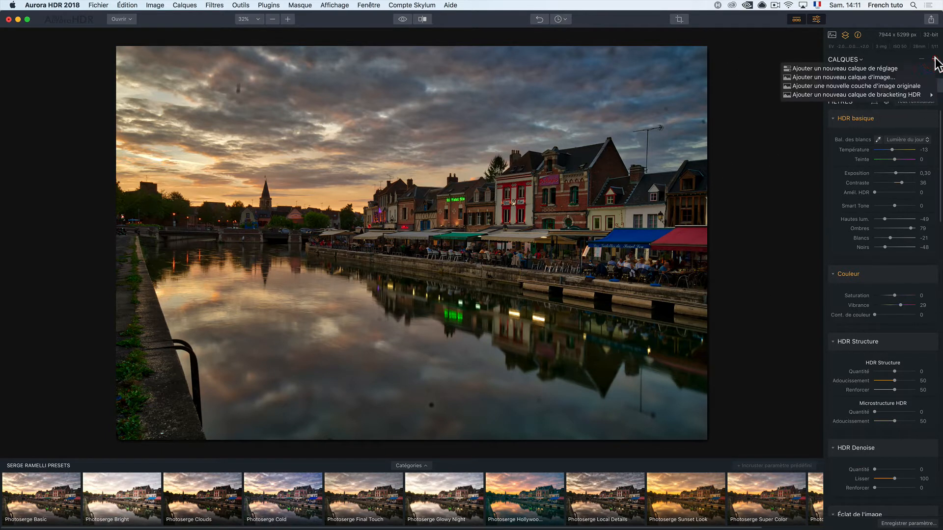
{"action": "left_click", "coordinate": [887, 69]}
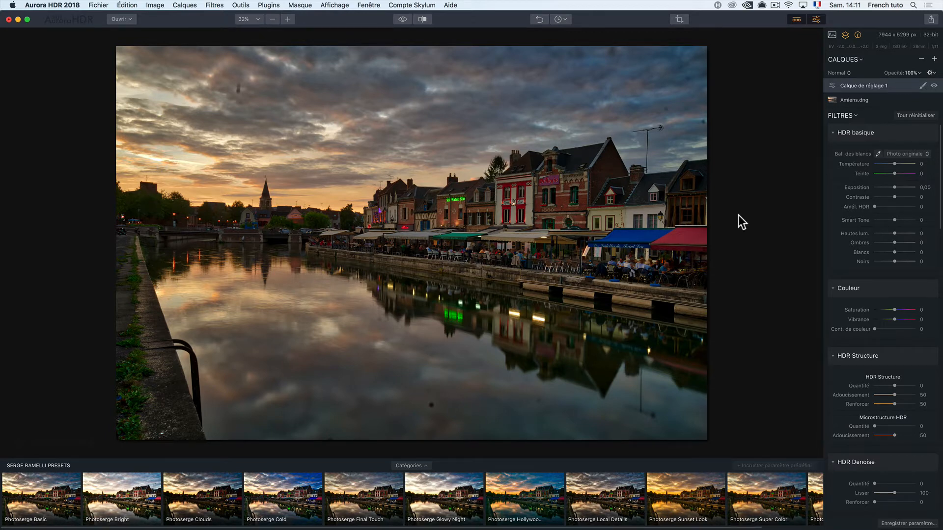
Warm and brighten the new adjustment layer with Température 49, Teinte 25, Vibrance 29 and Exposition 0,40.
{"action": "left_click_drag", "start_coordinate": [896, 163], "coordinate": [906, 164]}
{"action": "left_click", "coordinate": [898, 174]}
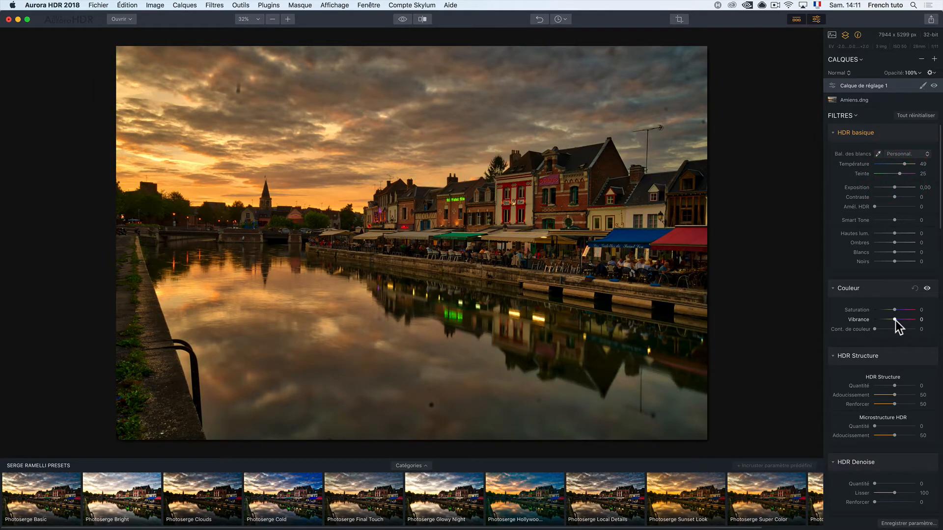
{"action": "left_click_drag", "start_coordinate": [895, 320], "coordinate": [900, 319]}
{"action": "left_click_drag", "start_coordinate": [895, 187], "coordinate": [895, 187]}
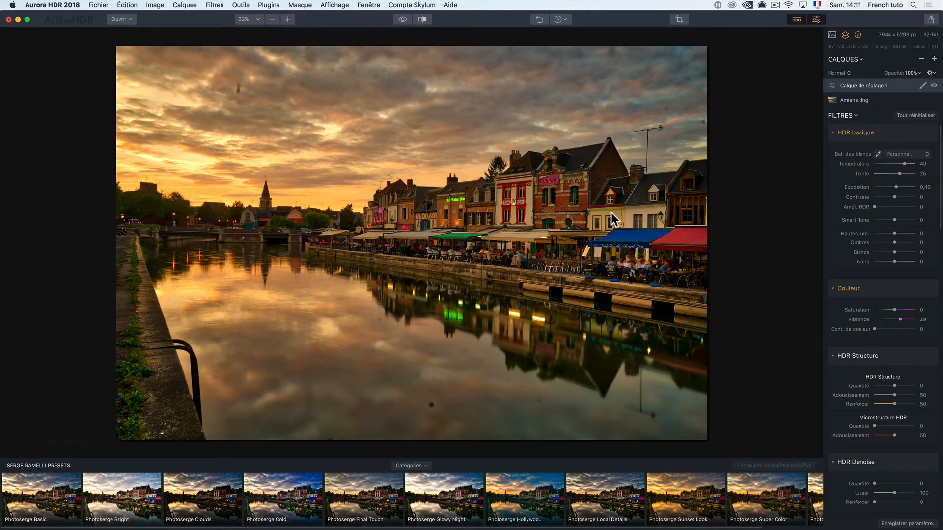
Draw a large radial mask centred near the church spire on Calque de réglage 1 and invert it so the warmth applies inside.
{"action": "left_click", "coordinate": [923, 87]}
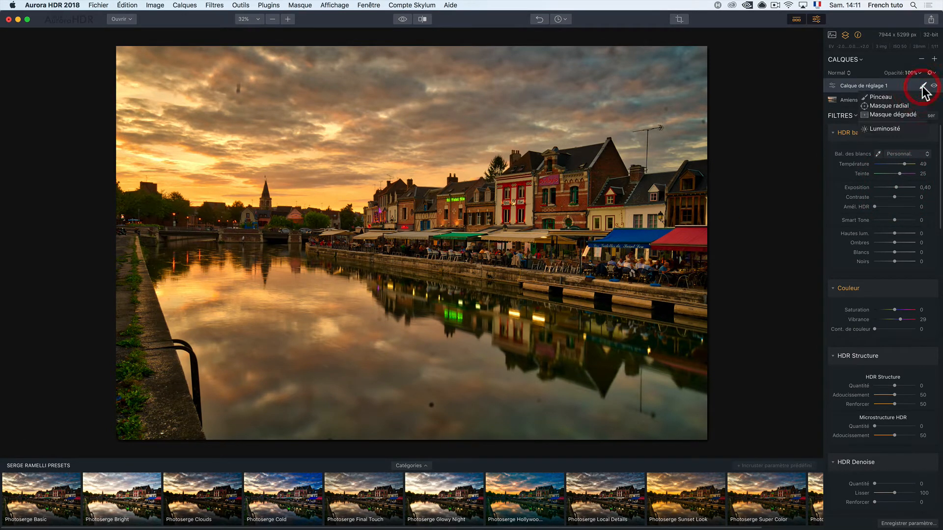
{"action": "left_click", "coordinate": [894, 105]}
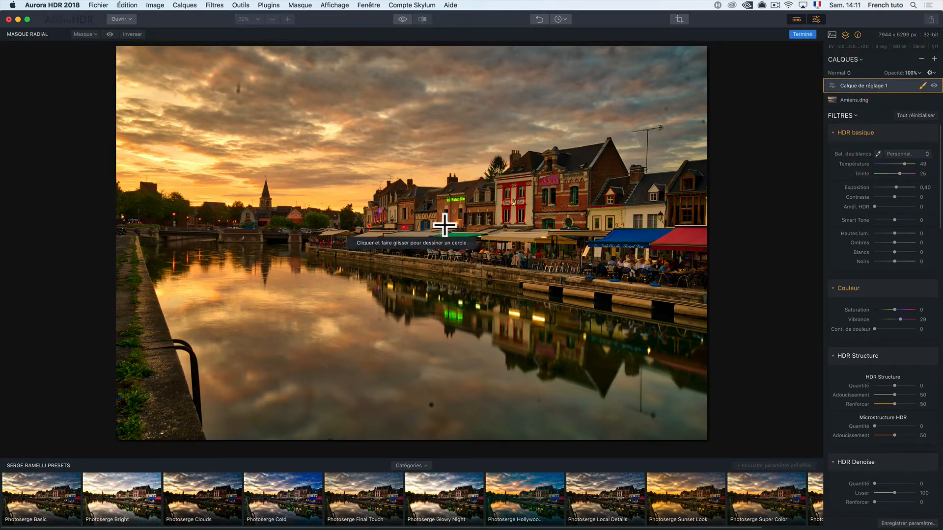
{"action": "left_click_drag", "start_coordinate": [266, 201], "coordinate": [388, 250]}
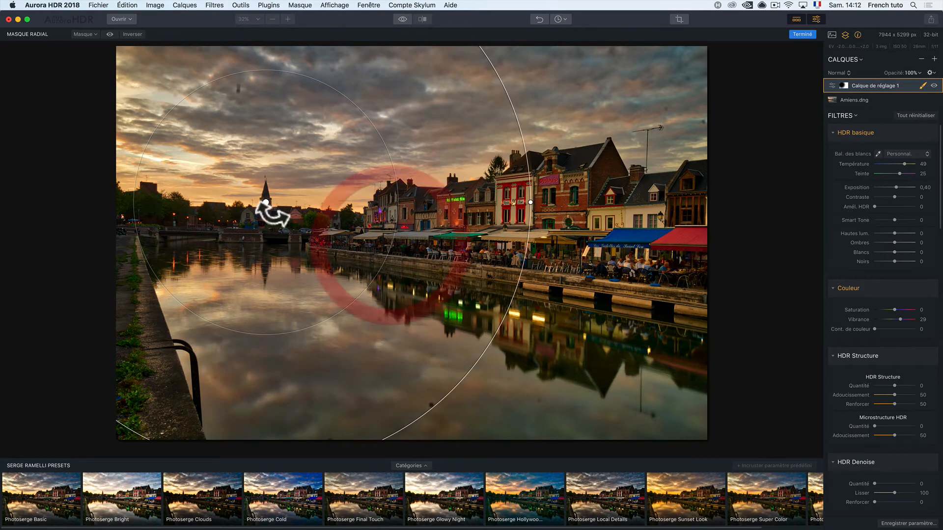
{"action": "left_click_drag", "start_coordinate": [265, 202], "coordinate": [287, 198]}
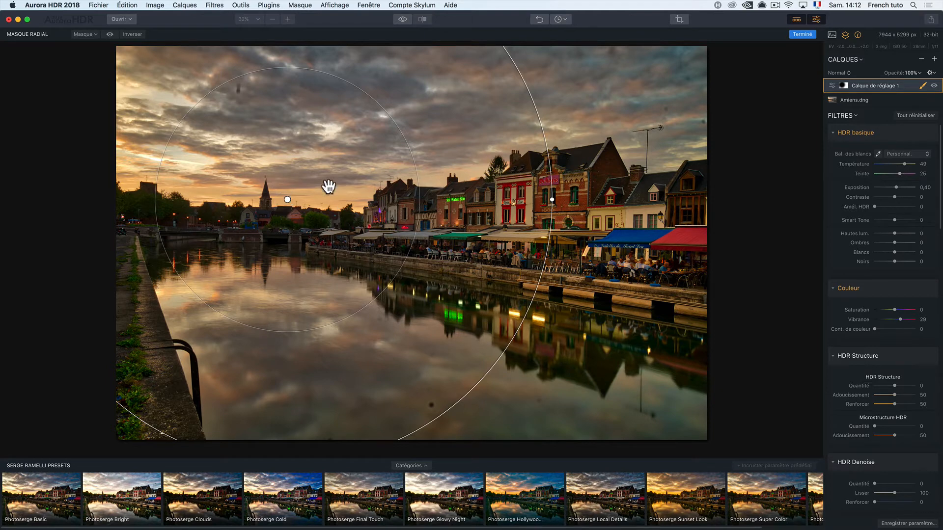
{"action": "left_click", "coordinate": [95, 37]}
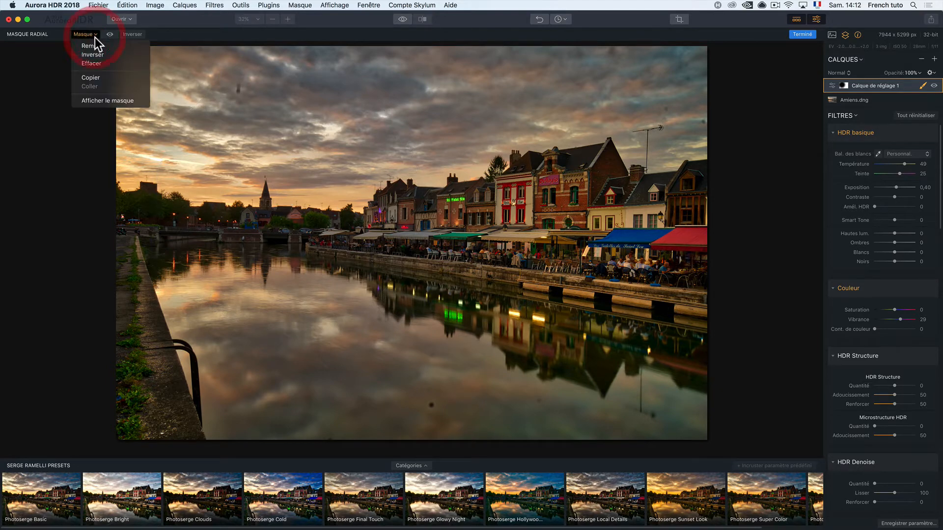
{"action": "left_click", "coordinate": [103, 57]}
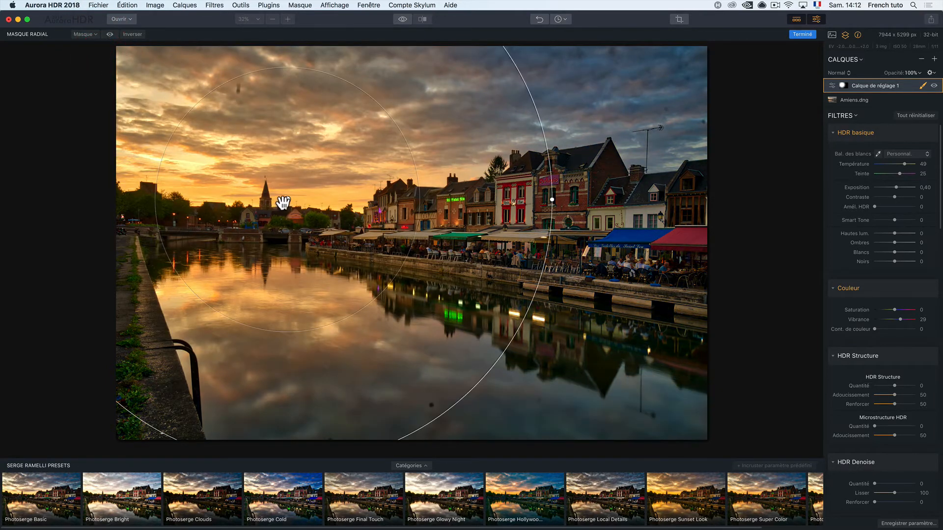
Reshape the radial mask into a wide, flat ellipse centred on the bridge below the church, and finish the mask.
{"action": "mouse_move", "coordinate": [289, 202]}
{"action": "left_mouse_down"}
{"action": "mouse_move", "coordinate": [465, 260]}
{"action": "mouse_move", "coordinate": [515, 160]}
{"action": "mouse_move", "coordinate": [315, 164]}
{"action": "mouse_move", "coordinate": [305, 207]}
{"action": "mouse_move", "coordinate": [300, 193]}
{"action": "left_mouse_up"}
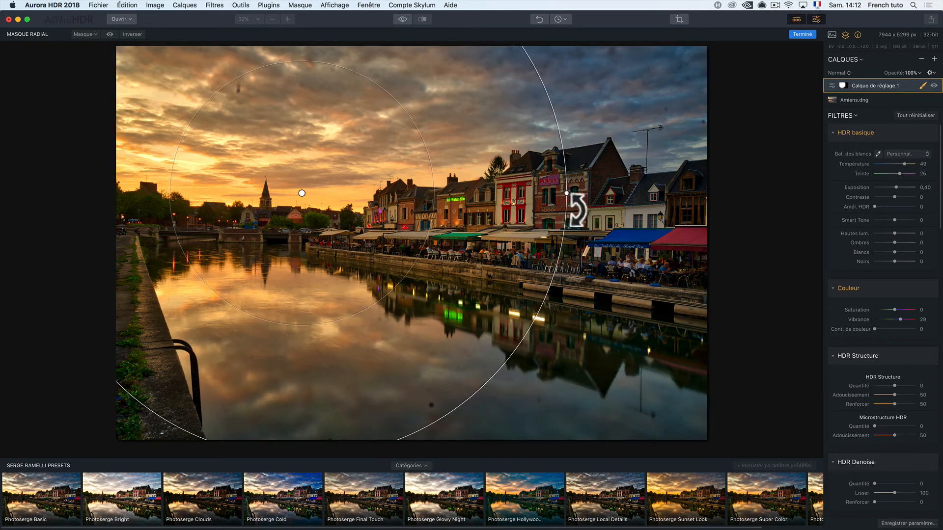
{"action": "left_click_drag", "start_coordinate": [573, 201], "coordinate": [630, 207]}
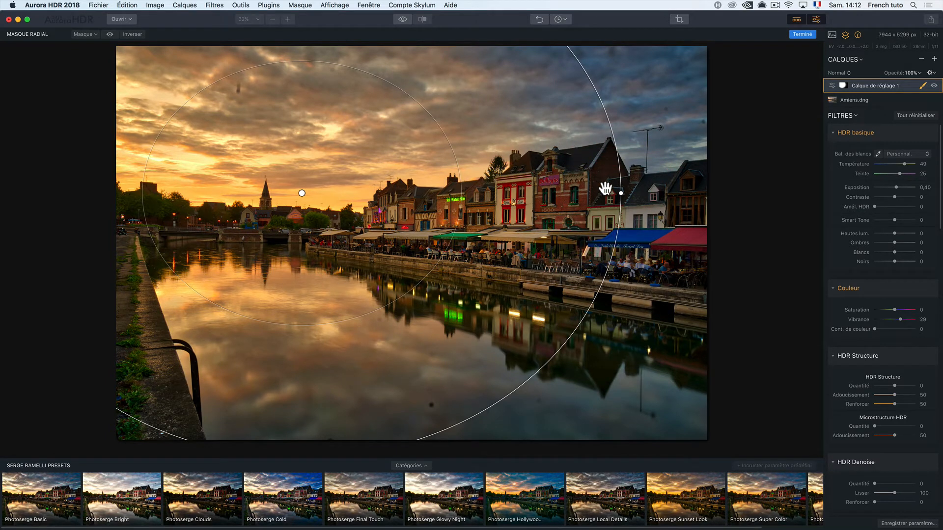
{"action": "left_click_drag", "start_coordinate": [630, 201], "coordinate": [418, 189]}
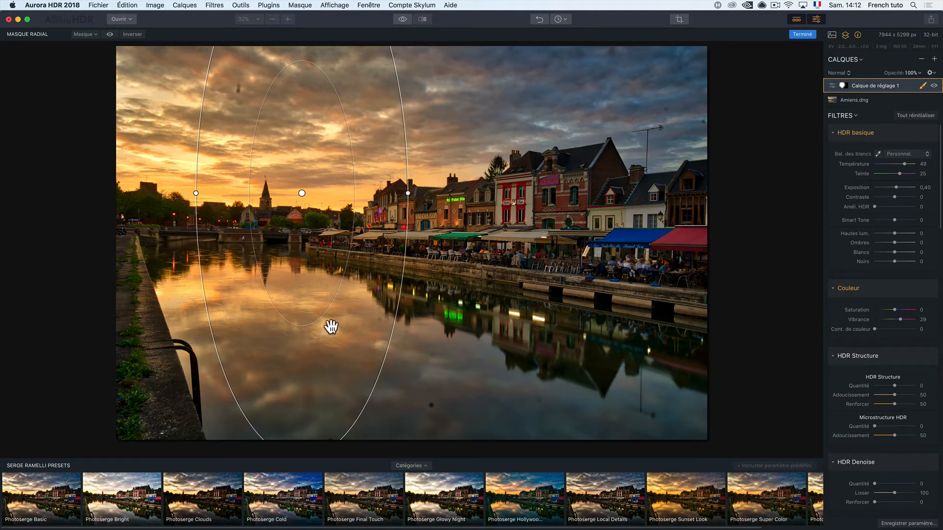
{"action": "left_click_drag", "start_coordinate": [425, 204], "coordinate": [312, 47]}
{"action": "left_click_drag", "start_coordinate": [576, 219], "coordinate": [400, 224]}
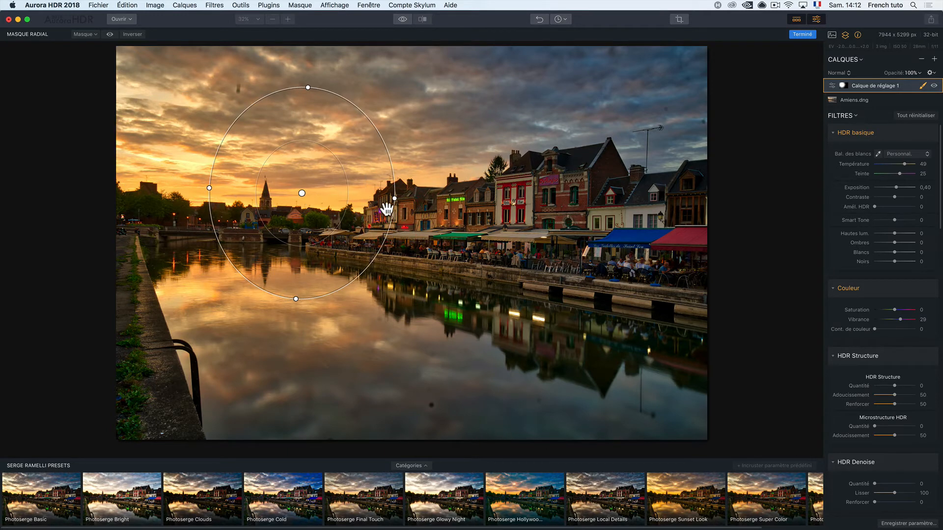
{"action": "left_click_drag", "start_coordinate": [301, 193], "coordinate": [264, 224]}
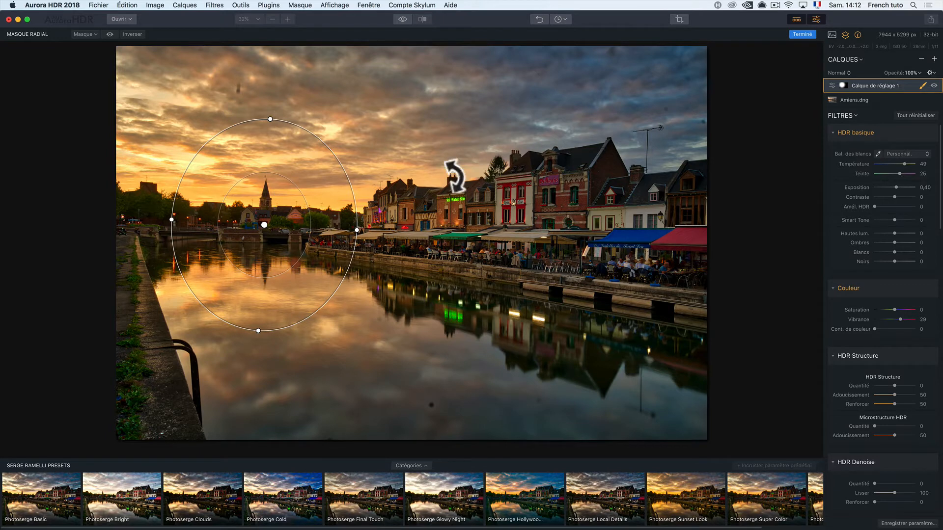
{"action": "left_click_drag", "start_coordinate": [366, 238], "coordinate": [478, 241]}
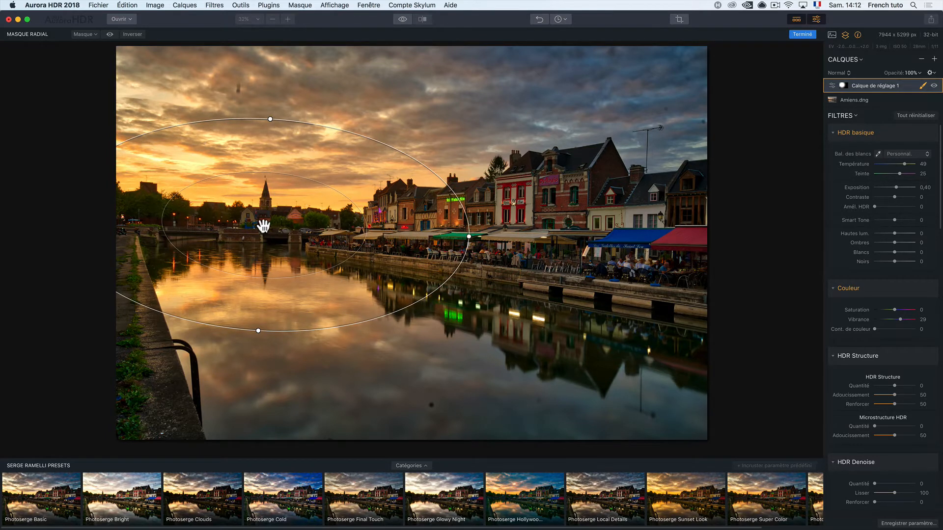
{"action": "left_click_drag", "start_coordinate": [264, 224], "coordinate": [285, 227]}
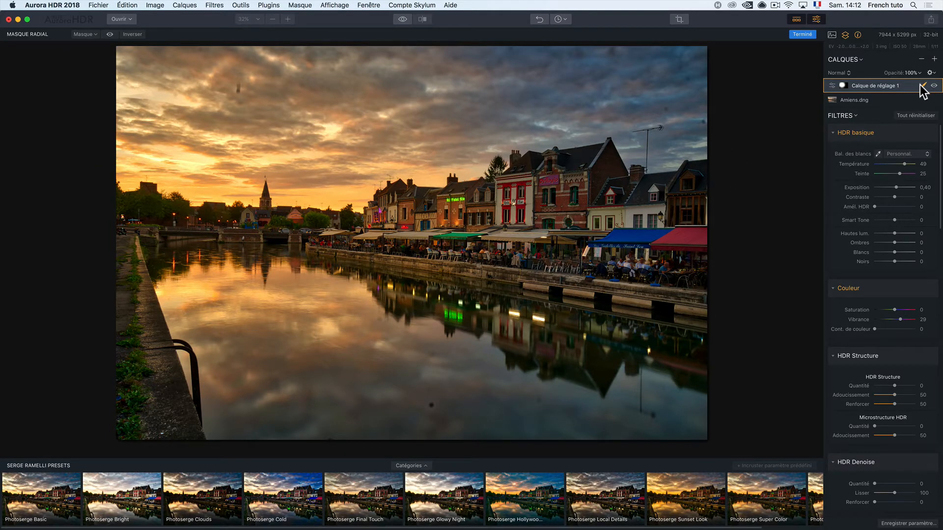
{"action": "left_click", "coordinate": [808, 33]}
Brush the warm adjustment of Calque de réglage 1 into the sky above the rooftops with the Pinceau mask.
{"action": "left_click", "coordinate": [922, 86]}
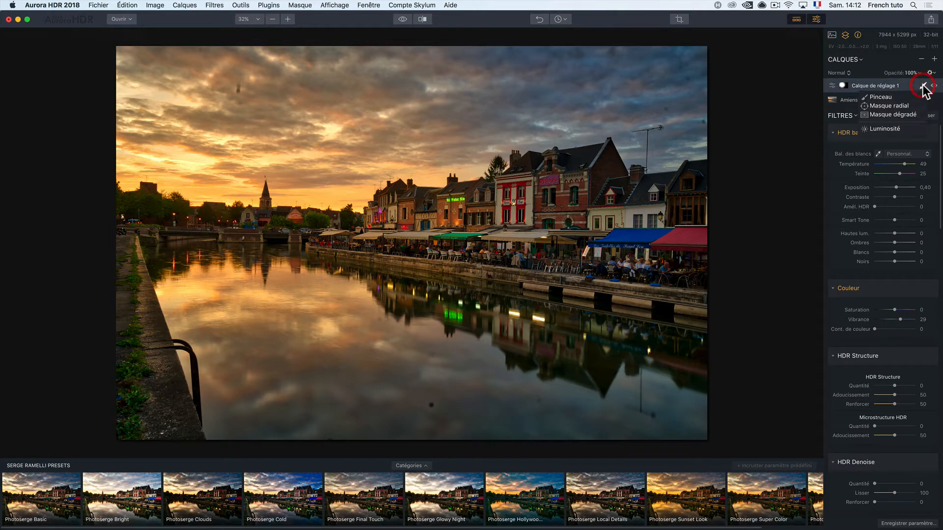
{"action": "left_click", "coordinate": [894, 95]}
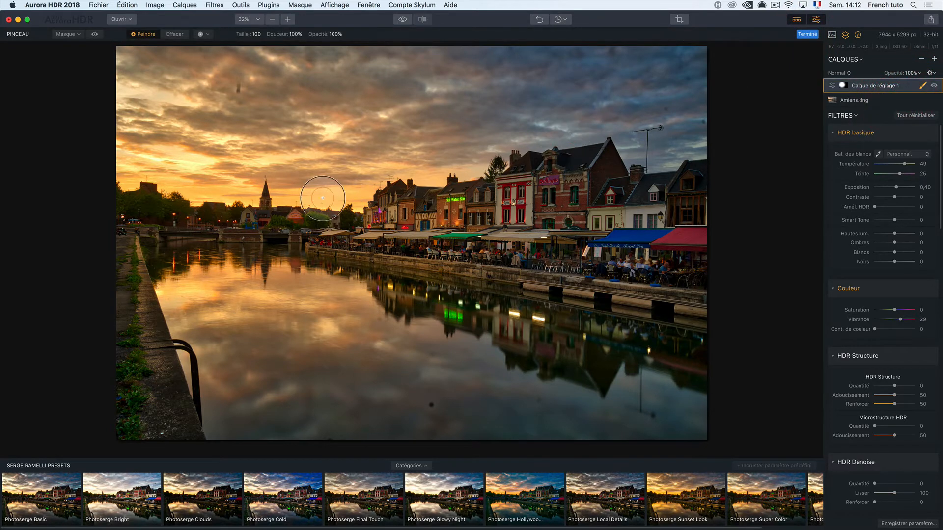
{"action": "mouse_move", "coordinate": [538, 98]}
{"action": "left_mouse_down"}
{"action": "mouse_move", "coordinate": [590, 113]}
{"action": "mouse_move", "coordinate": [574, 103]}
{"action": "left_mouse_up"}
{"action": "left_click_drag", "start_coordinate": [683, 105], "coordinate": [686, 104]}
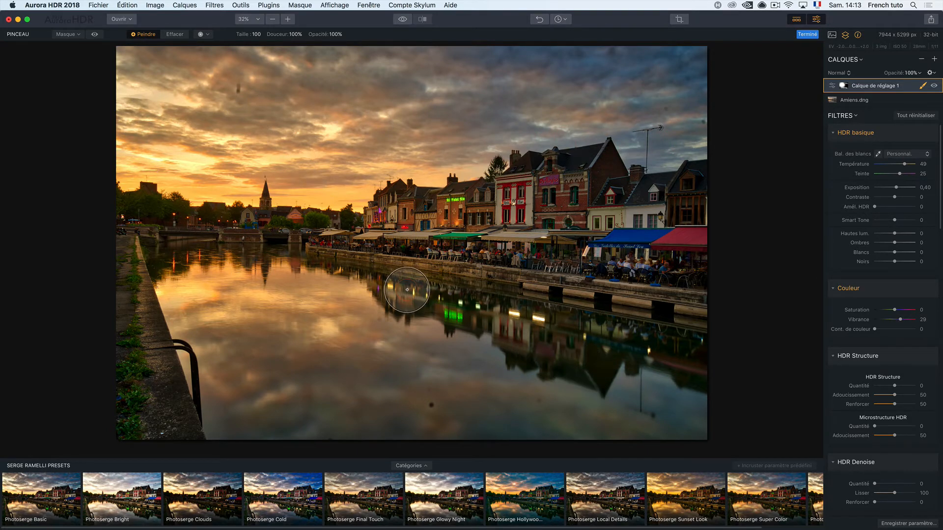
{"action": "left_click", "coordinate": [814, 34]}
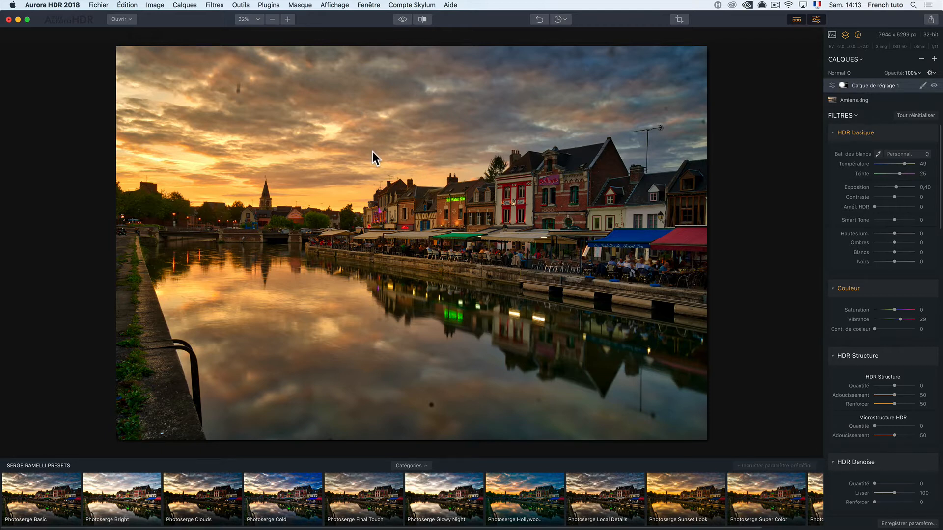
Add a second adjustment layer and set its Amél. HDR to 21 and HDR Structure Quantité to 26.
{"action": "left_click", "coordinate": [934, 59]}
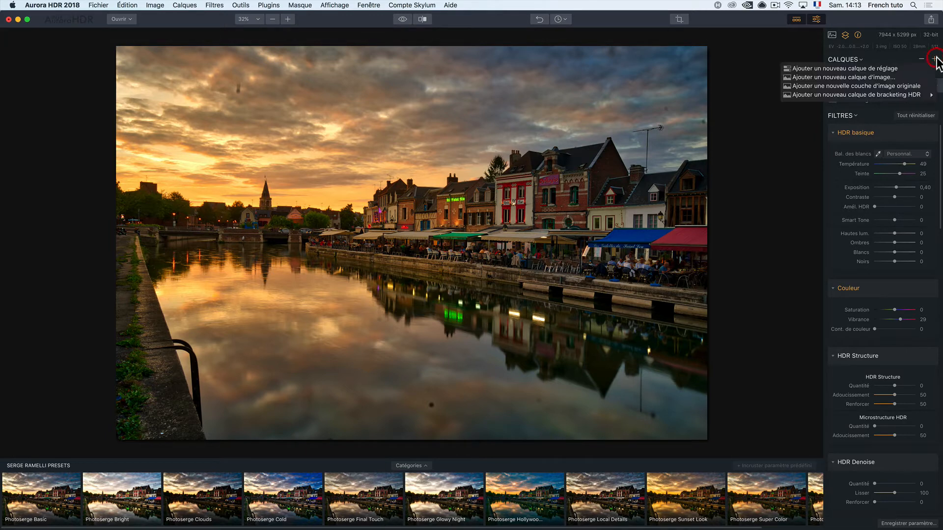
{"action": "left_click", "coordinate": [919, 67]}
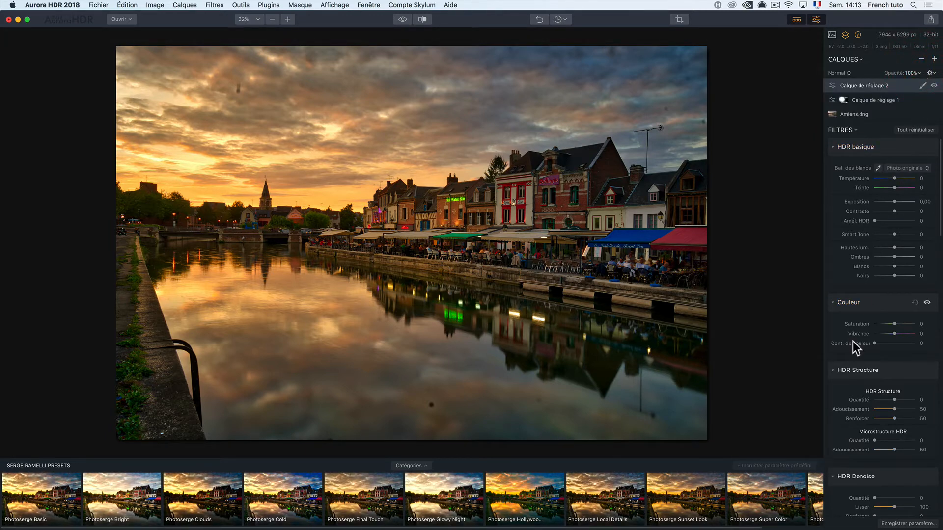
{"action": "scroll", "coordinate": [893, 297], "scroll_direction": "down", "scroll_amount": 4}
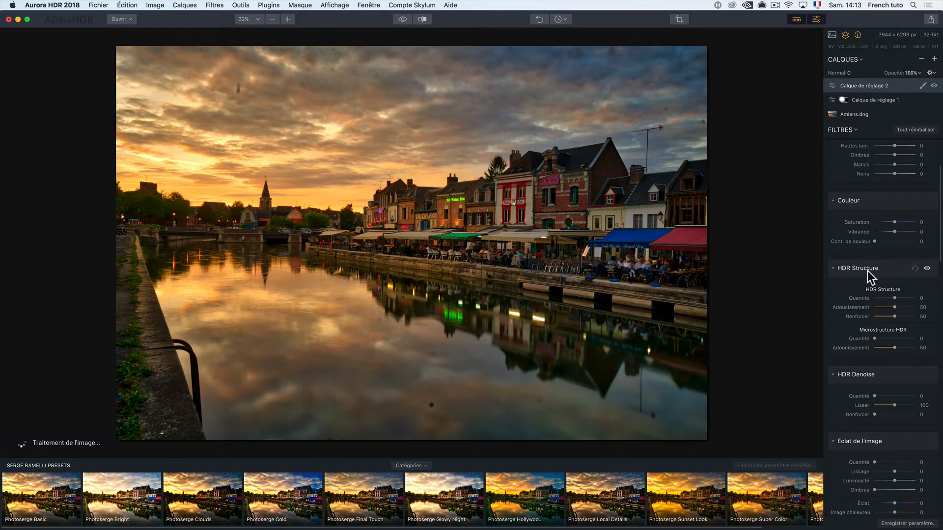
{"action": "scroll", "coordinate": [867, 270], "scroll_direction": "up", "scroll_amount": 4}
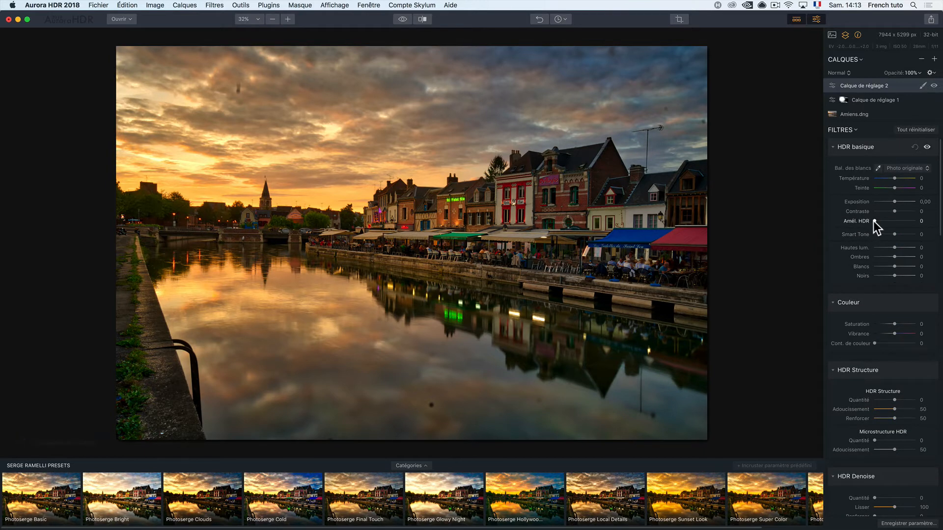
{"action": "left_click_drag", "start_coordinate": [874, 221], "coordinate": [884, 221]}
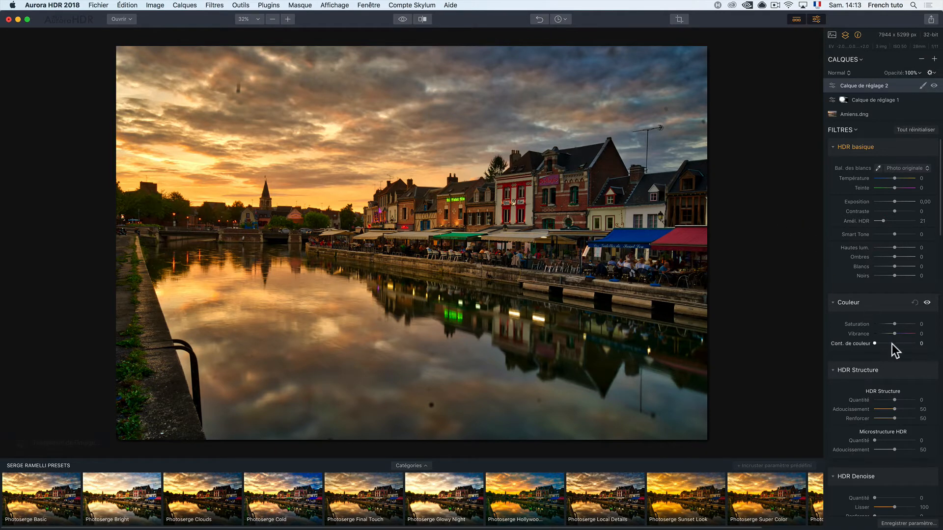
{"action": "left_click_drag", "start_coordinate": [895, 399], "coordinate": [903, 399]}
Sharpen the second adjustment layer's details in Accentuation des détails with Petits 13, Moyen 11 and Grand format 17.
{"action": "scroll", "coordinate": [860, 287], "scroll_direction": "down", "scroll_amount": 6}
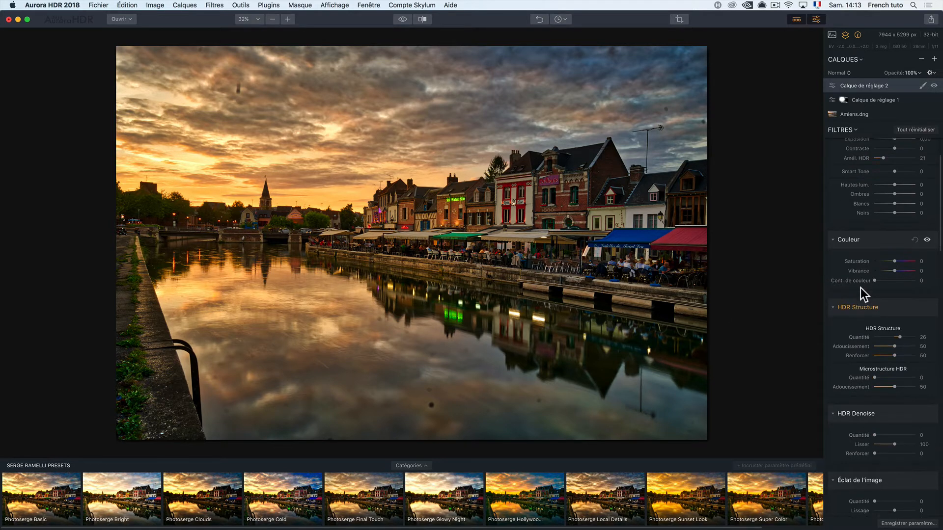
{"action": "scroll", "coordinate": [860, 287], "scroll_direction": "down", "scroll_amount": 6}
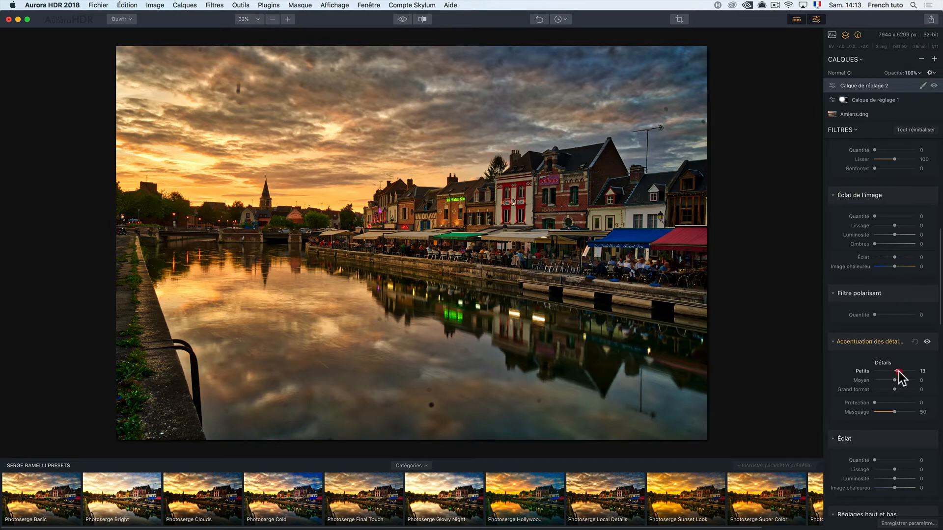
{"action": "left_click_drag", "start_coordinate": [895, 377], "coordinate": [897, 379]}
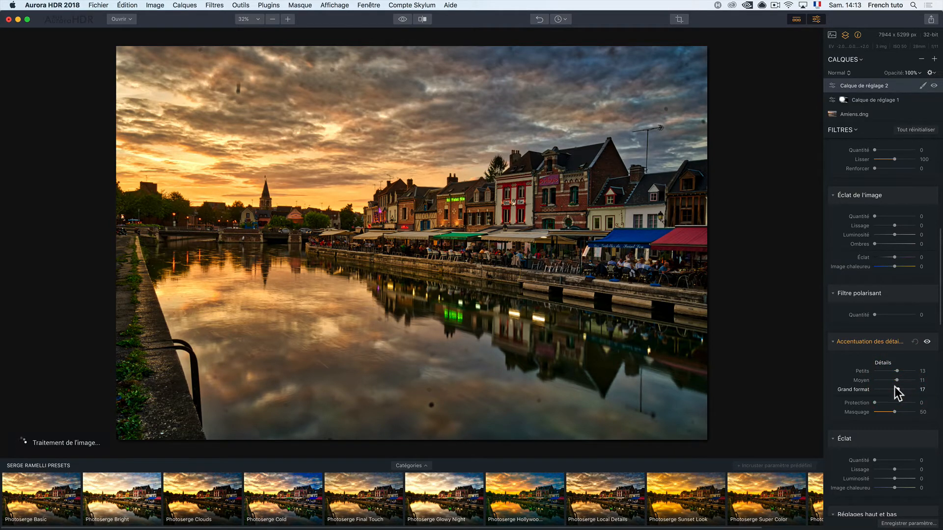
Brush the Calque de réglage 2 details onto the quayside buildings and terraces with a Pinceau of size 170 and opacity 46%.
{"action": "scroll", "coordinate": [874, 308], "scroll_direction": "up", "scroll_amount": 10}
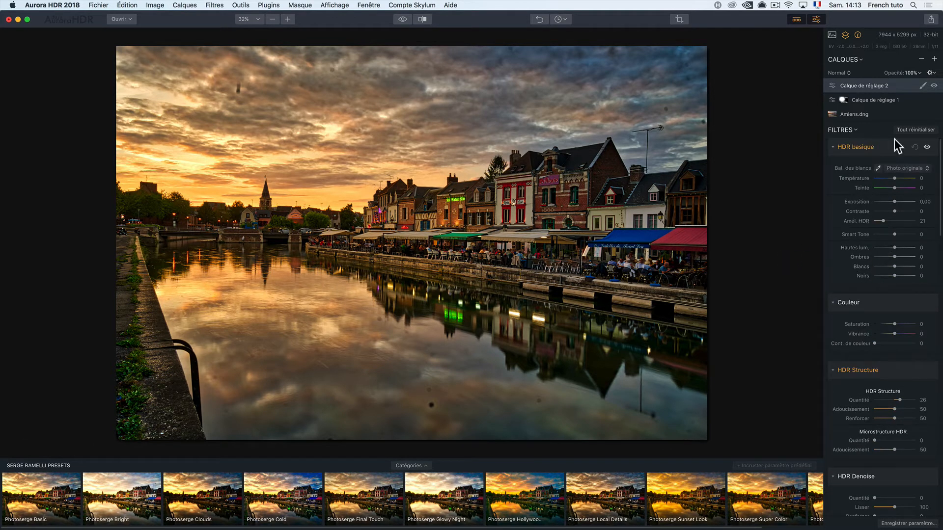
{"action": "left_click", "coordinate": [923, 86]}
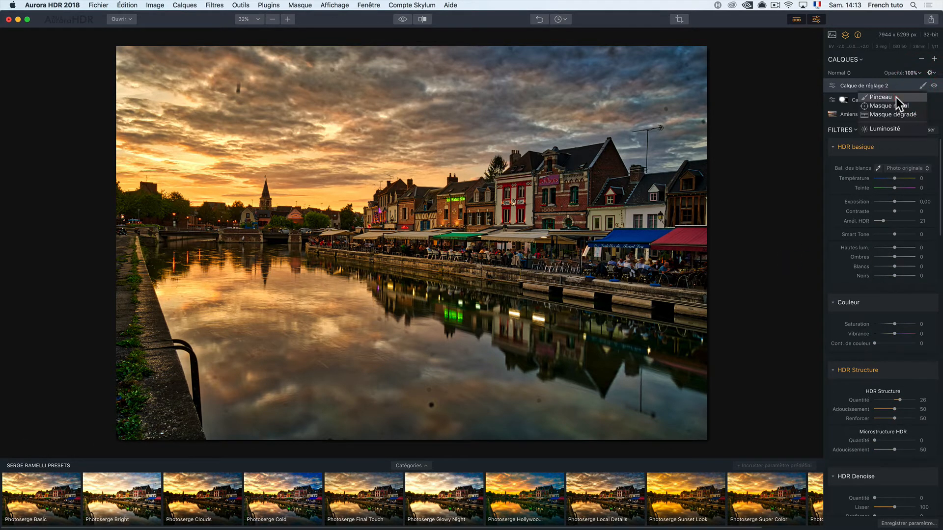
{"action": "left_click", "coordinate": [900, 101]}
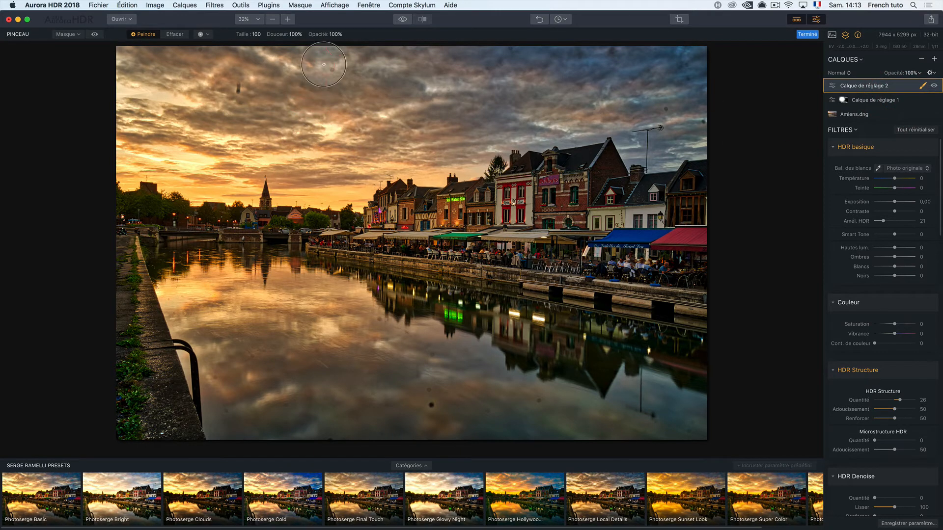
{"action": "left_click", "coordinate": [339, 35]}
{"action": "left_click_drag", "start_coordinate": [340, 37], "coordinate": [314, 48]}
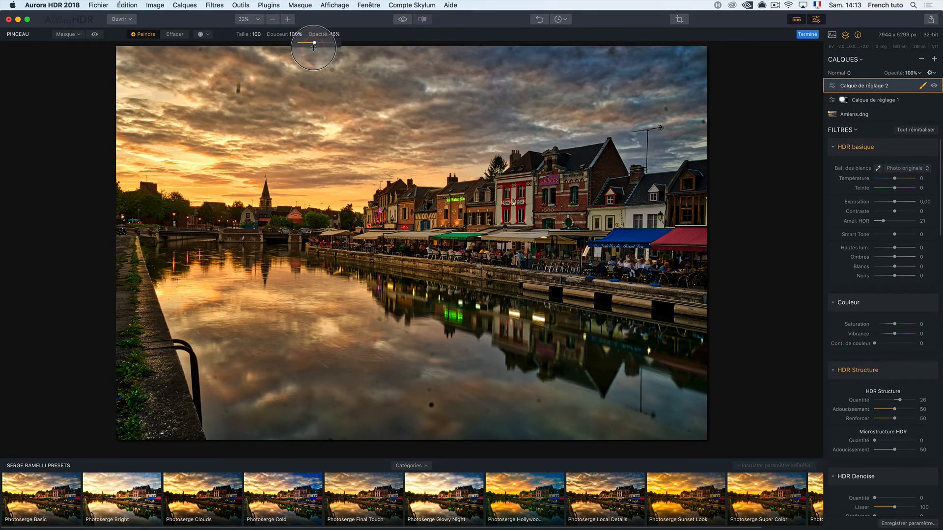
{"action": "right_click", "coordinate": [301, 123]}
{"action": "left_click_drag", "start_coordinate": [332, 145], "coordinate": [342, 146]}
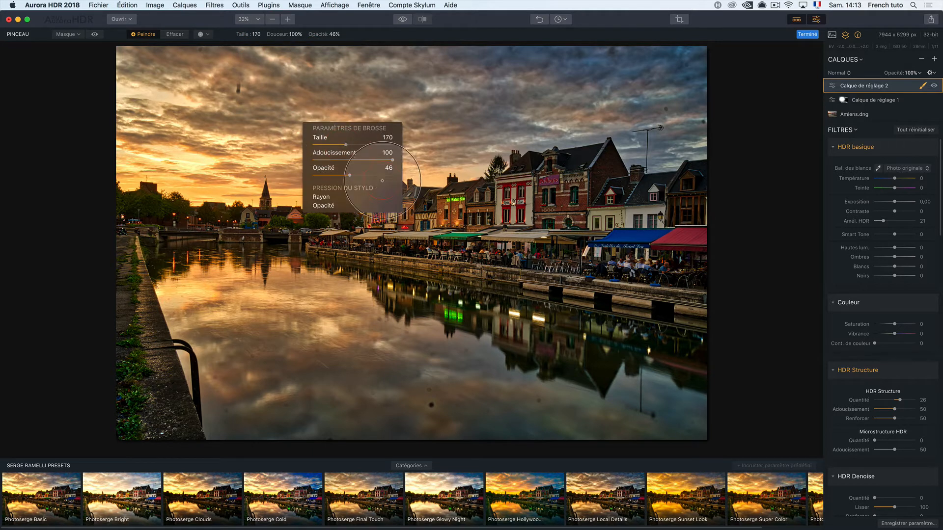
{"action": "mouse_move", "coordinate": [549, 238]}
{"action": "left_mouse_down"}
{"action": "mouse_move", "coordinate": [392, 245]}
{"action": "mouse_move", "coordinate": [435, 254]}
{"action": "mouse_move", "coordinate": [504, 242]}
{"action": "mouse_move", "coordinate": [408, 250]}
{"action": "mouse_move", "coordinate": [521, 271]}
{"action": "mouse_move", "coordinate": [545, 219]}
{"action": "mouse_move", "coordinate": [593, 241]}
{"action": "mouse_move", "coordinate": [591, 267]}
{"action": "mouse_move", "coordinate": [636, 253]}
{"action": "mouse_move", "coordinate": [687, 281]}
{"action": "mouse_move", "coordinate": [683, 297]}
{"action": "mouse_move", "coordinate": [514, 243]}
{"action": "mouse_move", "coordinate": [360, 244]}
{"action": "mouse_move", "coordinate": [572, 245]}
{"action": "mouse_move", "coordinate": [670, 258]}
{"action": "mouse_move", "coordinate": [687, 310]}
{"action": "left_mouse_up"}
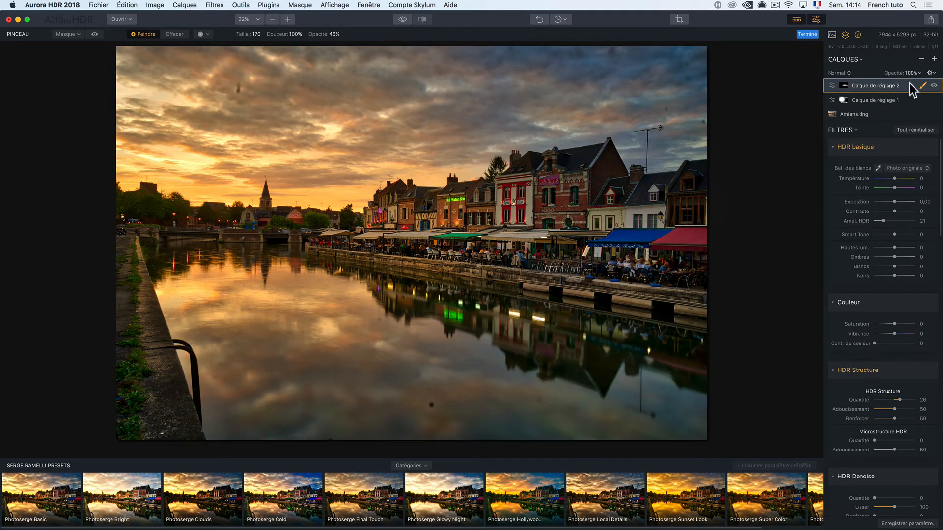
Add a third adjustment layer and set its Éclat de l'image Quantité to 35 and its Éclat Quantité to 56.
{"action": "left_click", "coordinate": [934, 60]}
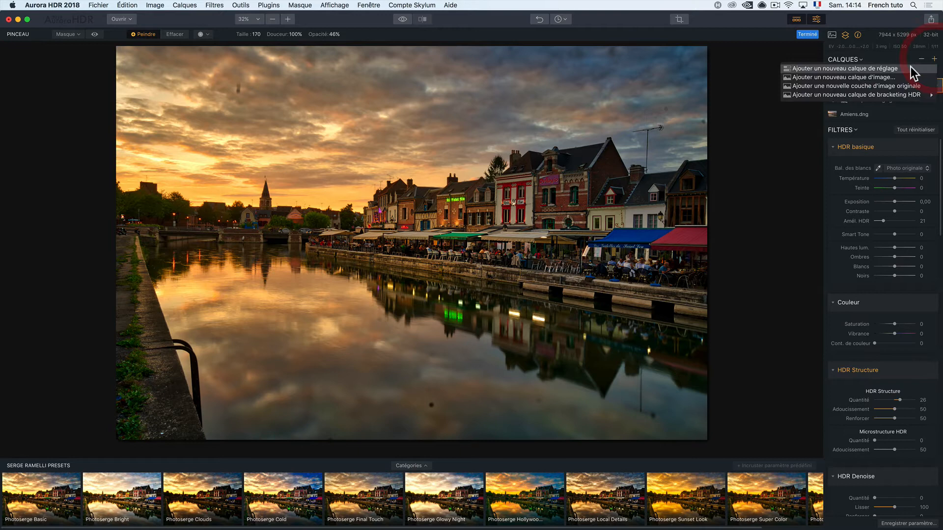
{"action": "left_click", "coordinate": [846, 69]}
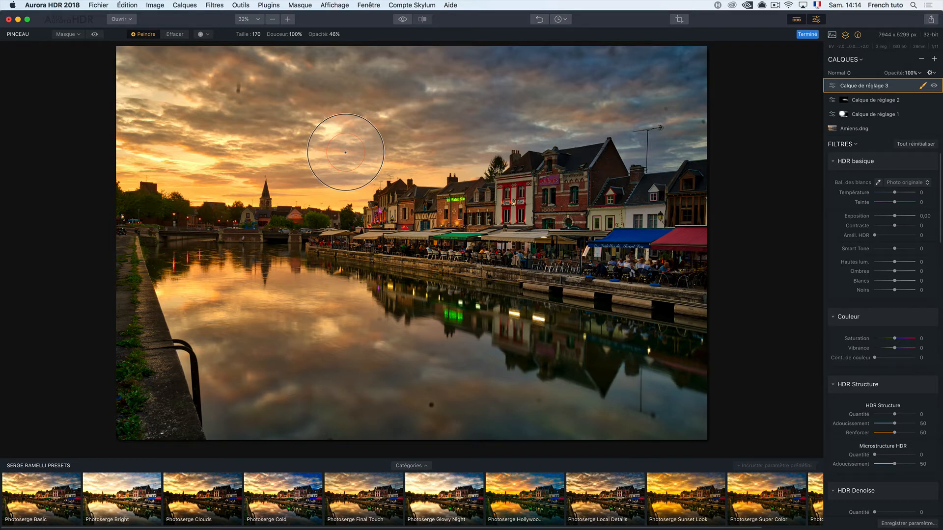
{"action": "scroll", "coordinate": [844, 282], "scroll_direction": "down", "scroll_amount": 5}
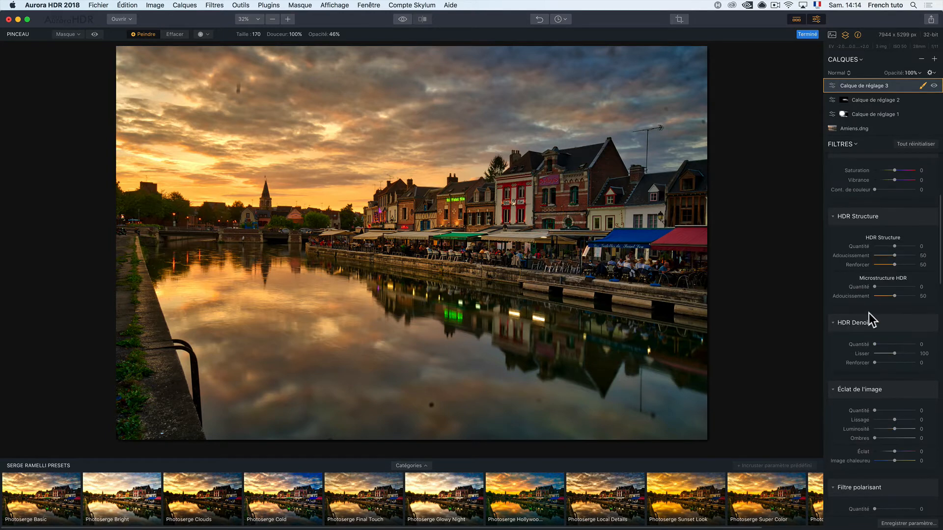
{"action": "scroll", "coordinate": [868, 313], "scroll_direction": "down", "scroll_amount": 5}
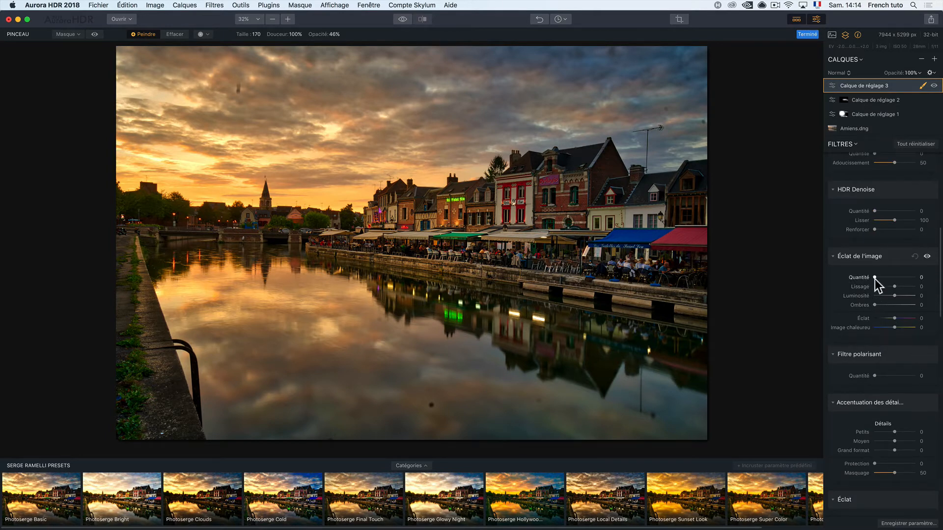
{"action": "left_click_drag", "start_coordinate": [887, 277], "coordinate": [889, 277]}
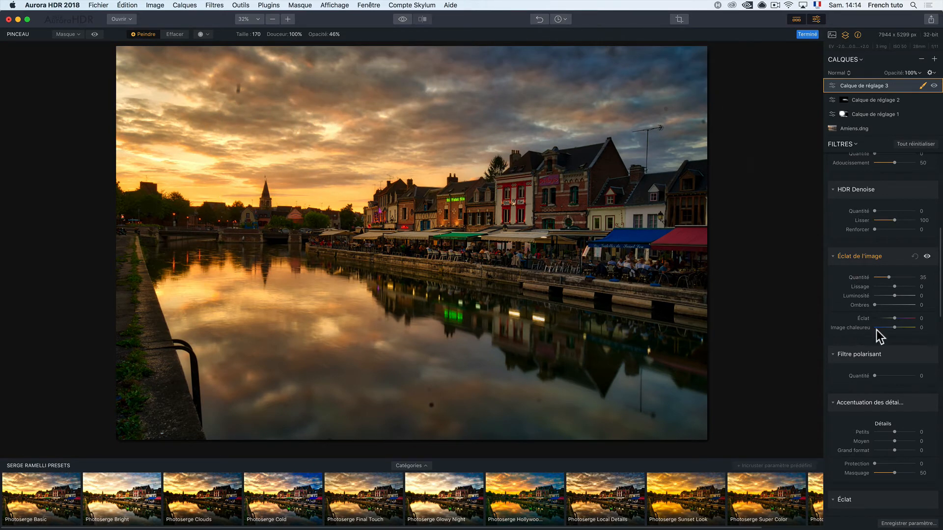
{"action": "scroll", "coordinate": [888, 363], "scroll_direction": "down", "scroll_amount": 5}
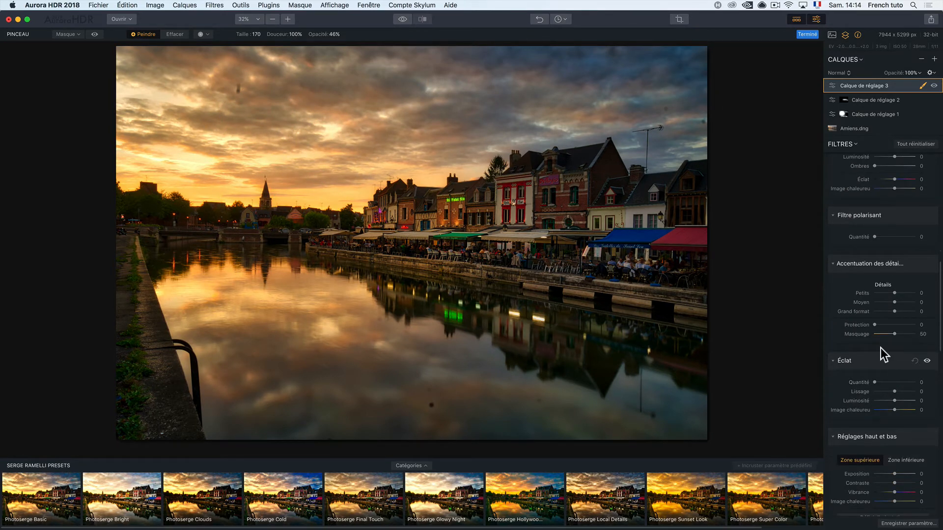
{"action": "left_click_drag", "start_coordinate": [883, 381], "coordinate": [910, 383]}
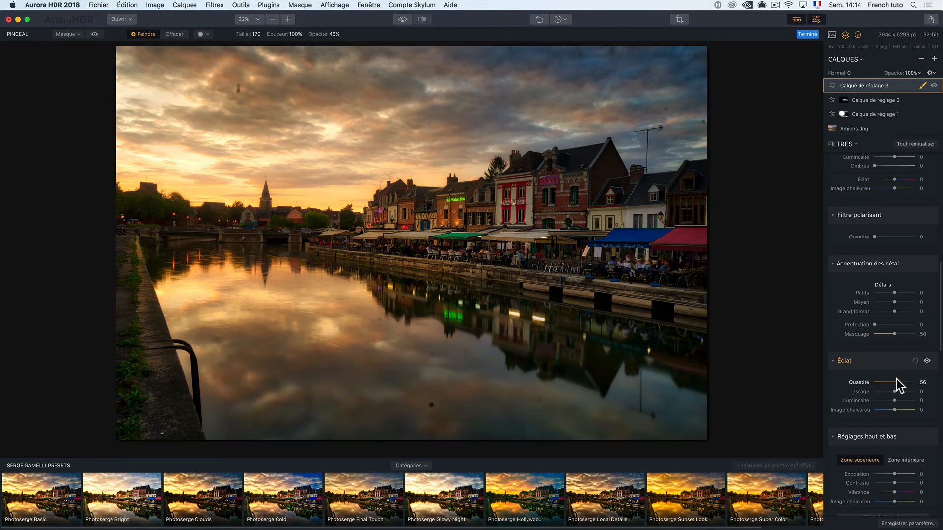
Brush the glow of Calque de réglage 3 around the bridge and across the sky with a Pinceau mask, and compare with the original image.
{"action": "scroll", "coordinate": [882, 349], "scroll_direction": "up", "scroll_amount": 10}
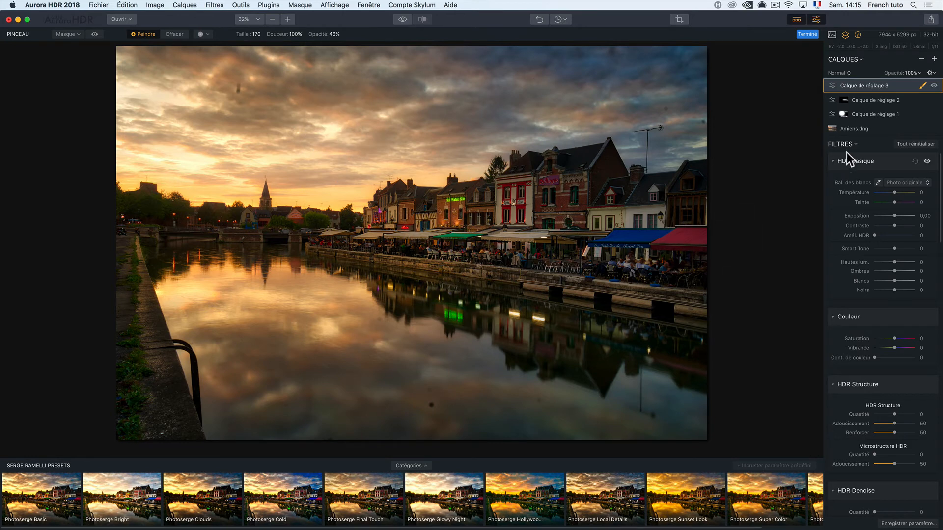
{"action": "left_click", "coordinate": [924, 86]}
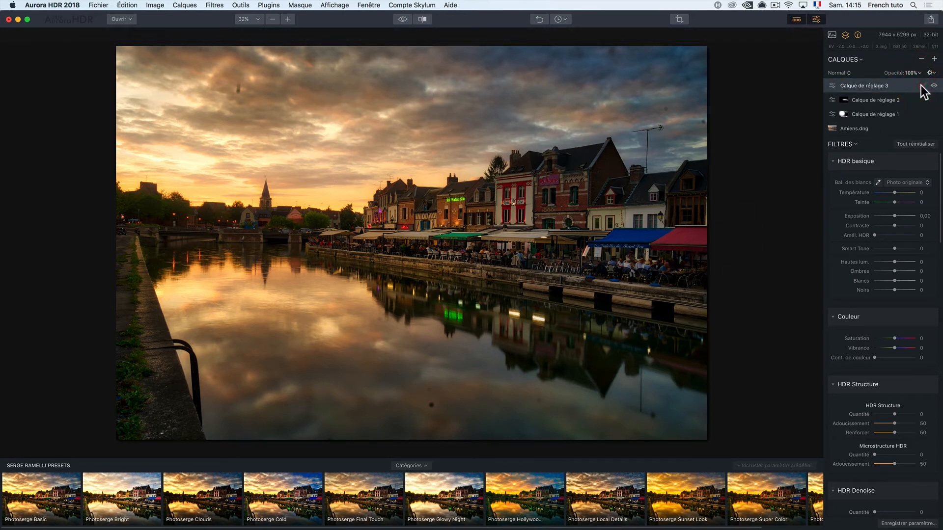
{"action": "left_click", "coordinate": [923, 87]}
{"action": "left_click", "coordinate": [911, 95]}
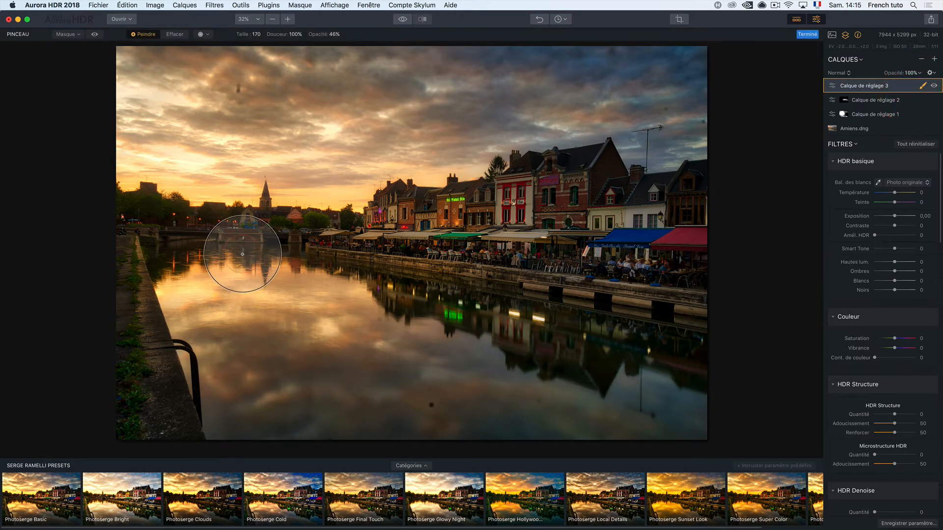
{"action": "left_click_drag", "start_coordinate": [296, 233], "coordinate": [334, 199]}
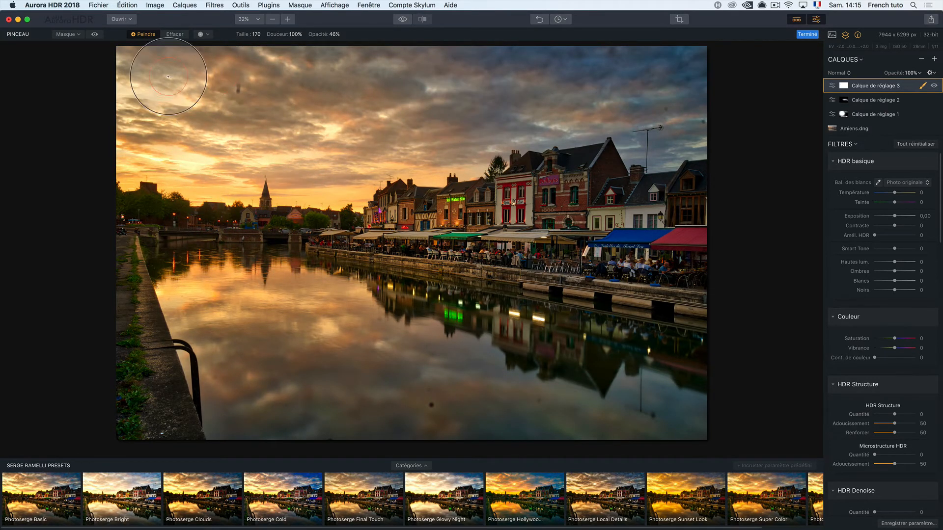
{"action": "mouse_move", "coordinate": [168, 76]}
{"action": "left_mouse_down"}
{"action": "mouse_move", "coordinate": [723, 100]}
{"action": "mouse_move", "coordinate": [267, 114]}
{"action": "left_mouse_up"}
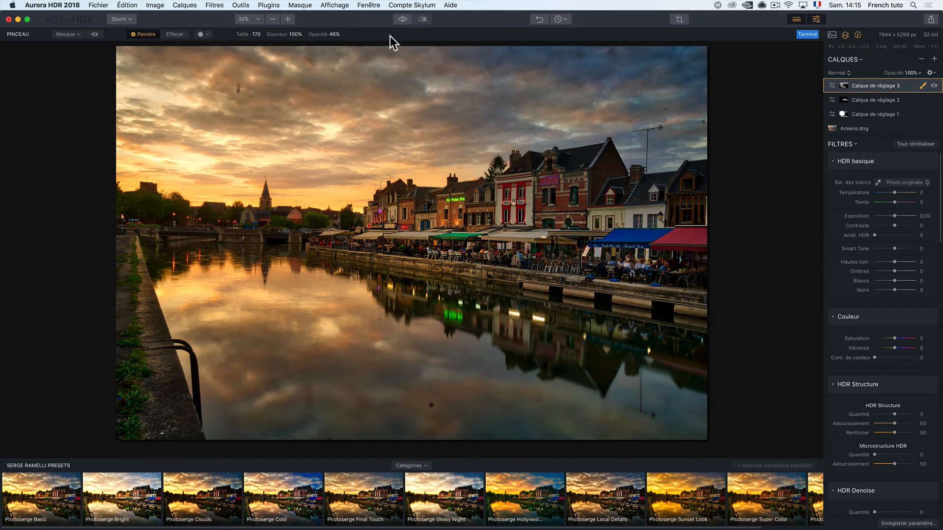
{"action": "left_click", "coordinate": [404, 19]}
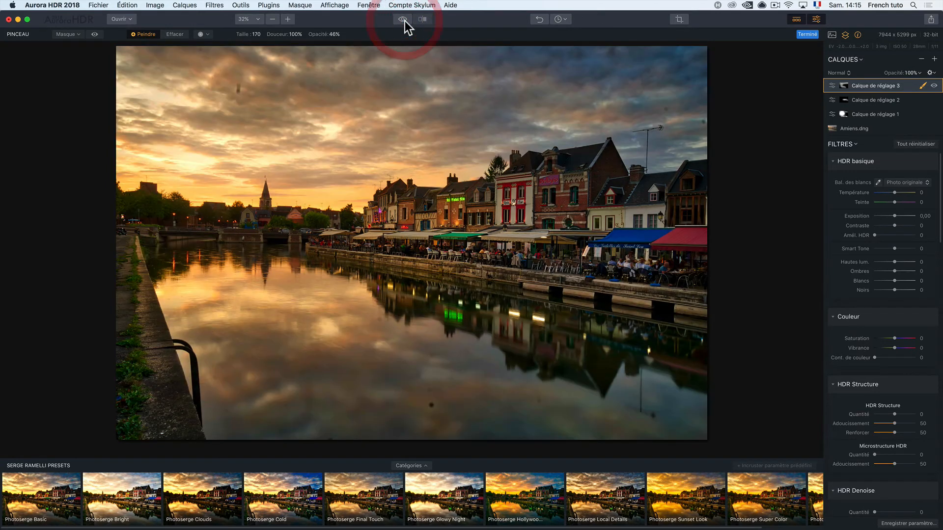
{"action": "left_click", "coordinate": [404, 20]}
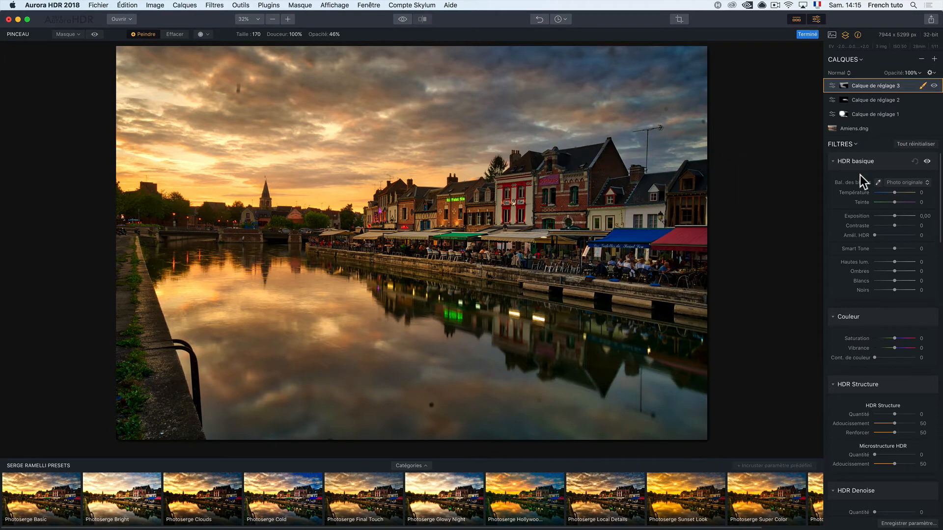
Set the Zone supérieure Exposition of the base layer Amiens.dng to -20 in Réglages haut et bas, and reselect Calque de réglage 3.
{"action": "left_click", "coordinate": [868, 113]}
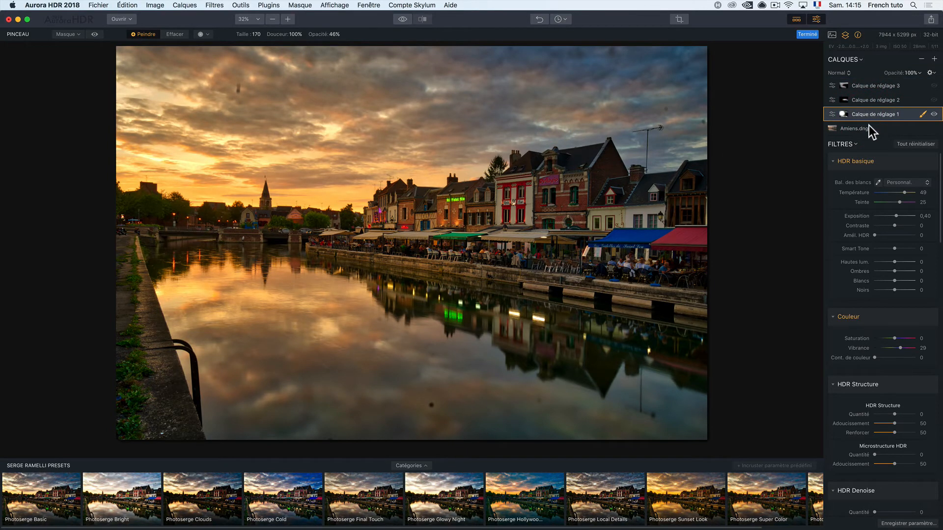
{"action": "left_click", "coordinate": [868, 129]}
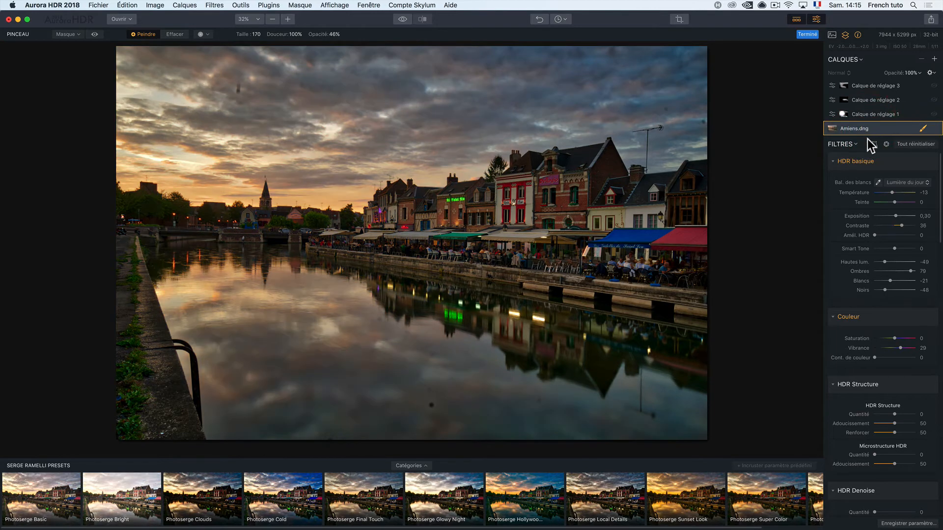
{"action": "scroll", "coordinate": [853, 312], "scroll_direction": "down", "scroll_amount": 10}
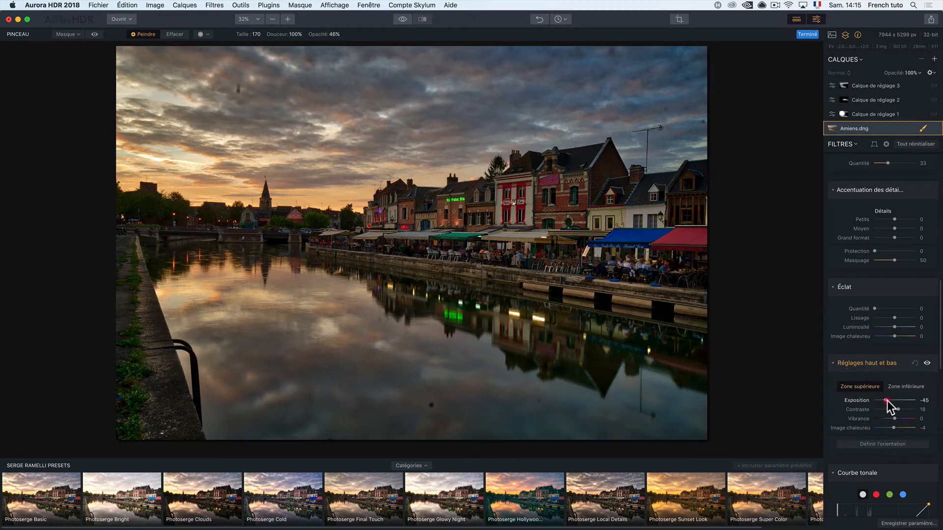
{"action": "left_click_drag", "start_coordinate": [890, 399], "coordinate": [892, 400]}
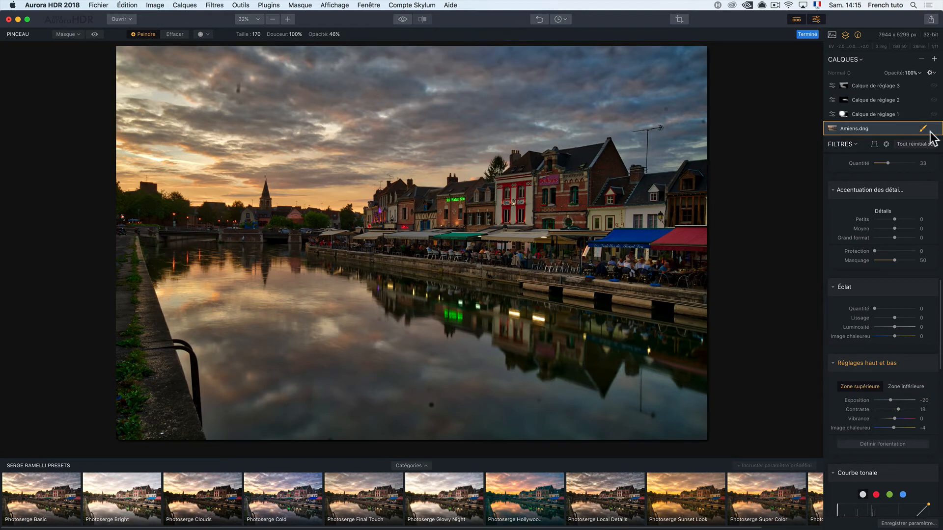
{"action": "left_click", "coordinate": [876, 113]}
{"action": "left_click", "coordinate": [870, 99]}
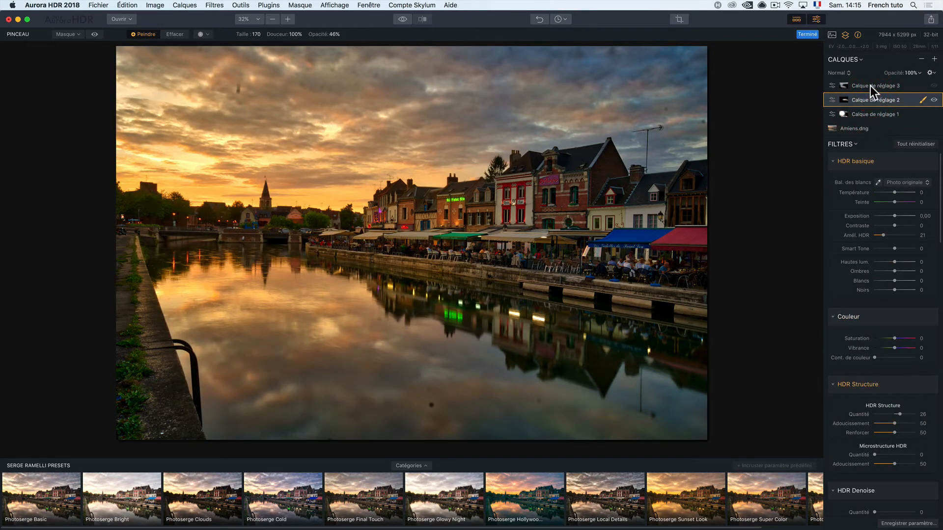
{"action": "left_click", "coordinate": [869, 85]}
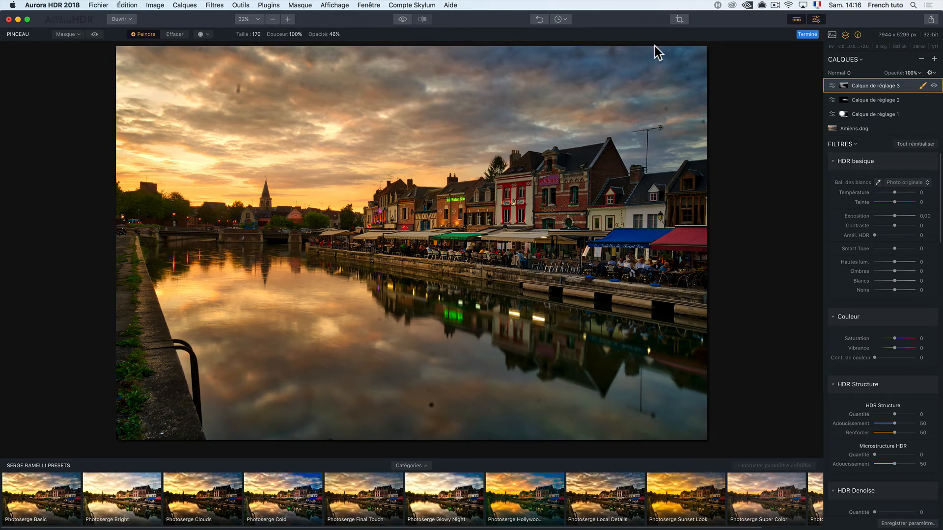
Start cropping the image, trim a strip of sky off its upper edge, and try the 9:16 aspect.
{"action": "left_click", "coordinate": [679, 19]}
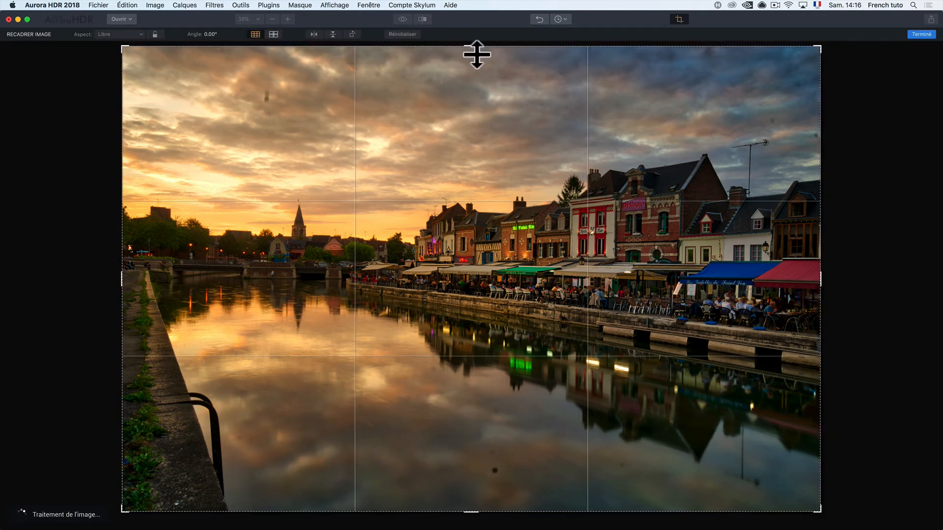
{"action": "left_click_drag", "start_coordinate": [472, 50], "coordinate": [471, 62]}
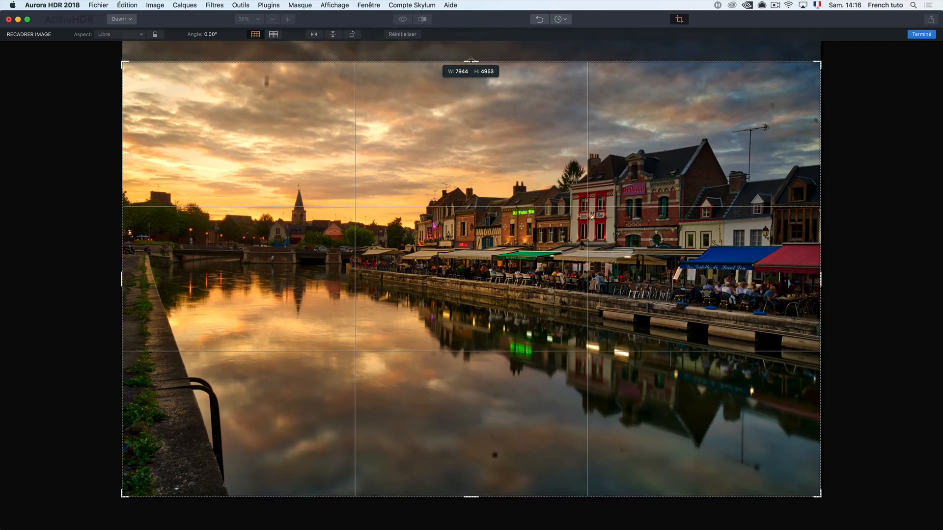
{"action": "left_click", "coordinate": [140, 34]}
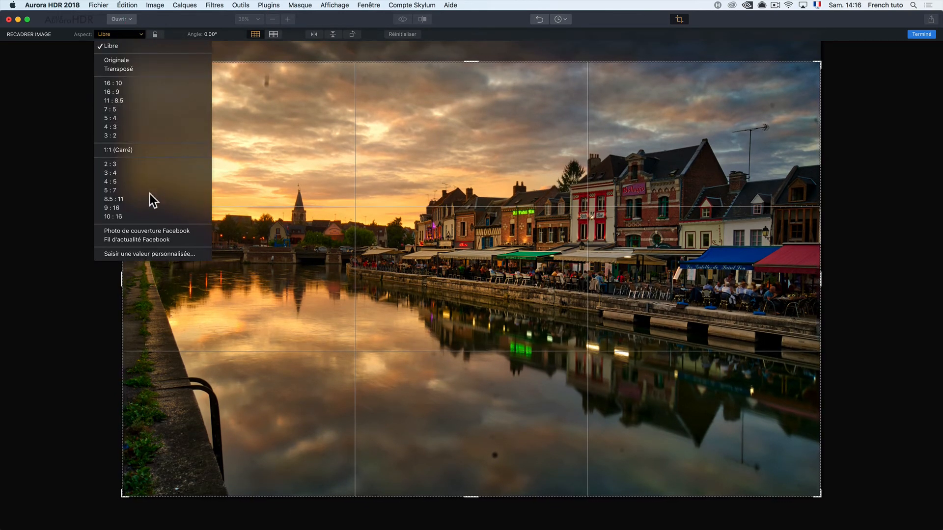
{"action": "left_click", "coordinate": [152, 207]}
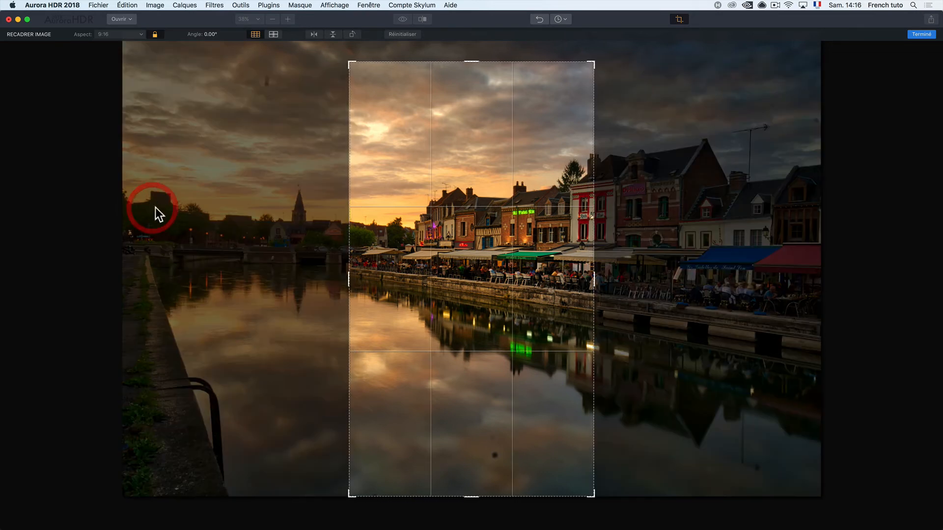
Change the crop aspect to 16:9, enlarge the frame to the photo's full width, adjust its vertical position and apply the crop.
{"action": "left_click", "coordinate": [134, 35]}
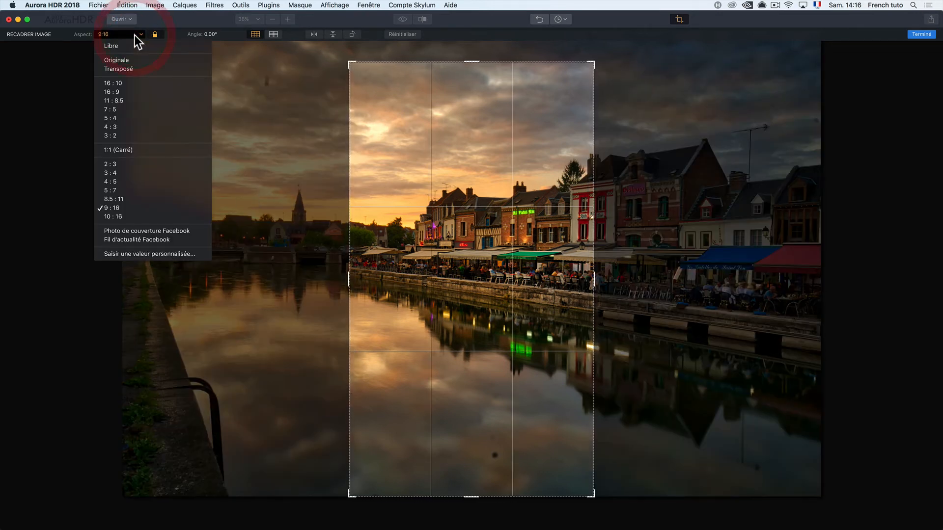
{"action": "left_click", "coordinate": [148, 91]}
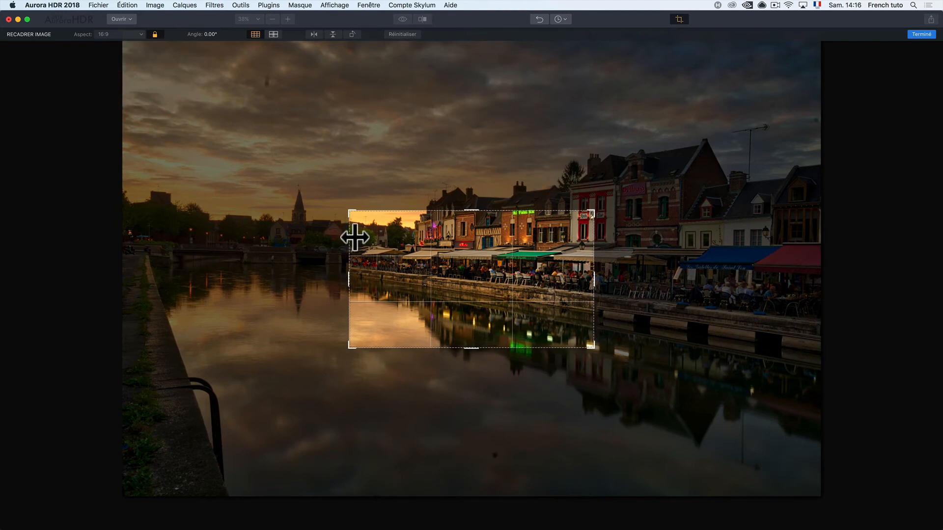
{"action": "left_click_drag", "start_coordinate": [355, 214], "coordinate": [232, 128]}
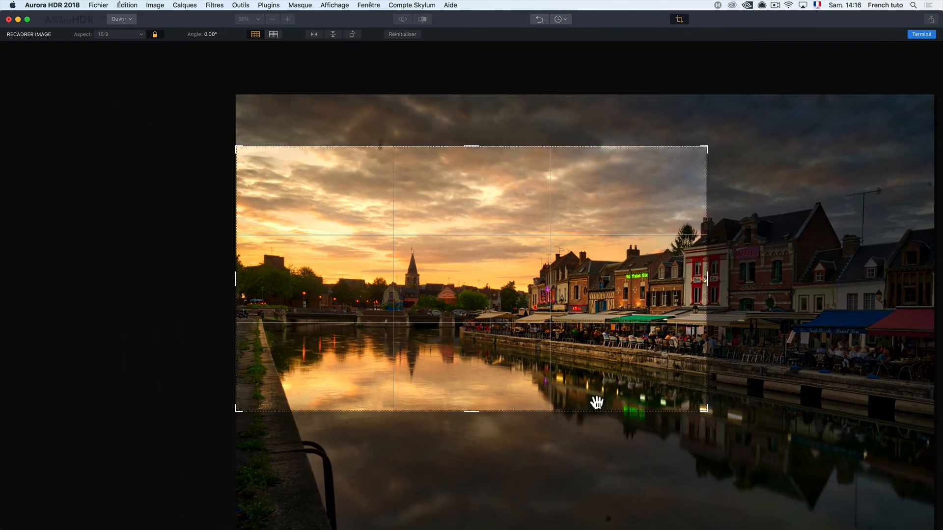
{"action": "left_click_drag", "start_coordinate": [710, 420], "coordinate": [860, 487]}
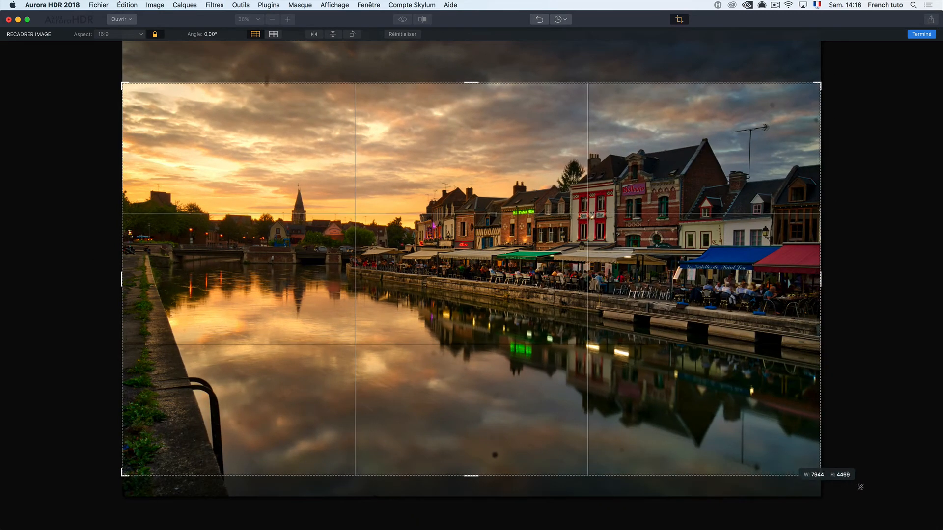
{"action": "mouse_move", "coordinate": [496, 311]}
{"action": "left_mouse_down"}
{"action": "mouse_move", "coordinate": [496, 320]}
{"action": "mouse_move", "coordinate": [494, 288]}
{"action": "mouse_move", "coordinate": [492, 301]}
{"action": "left_mouse_up"}
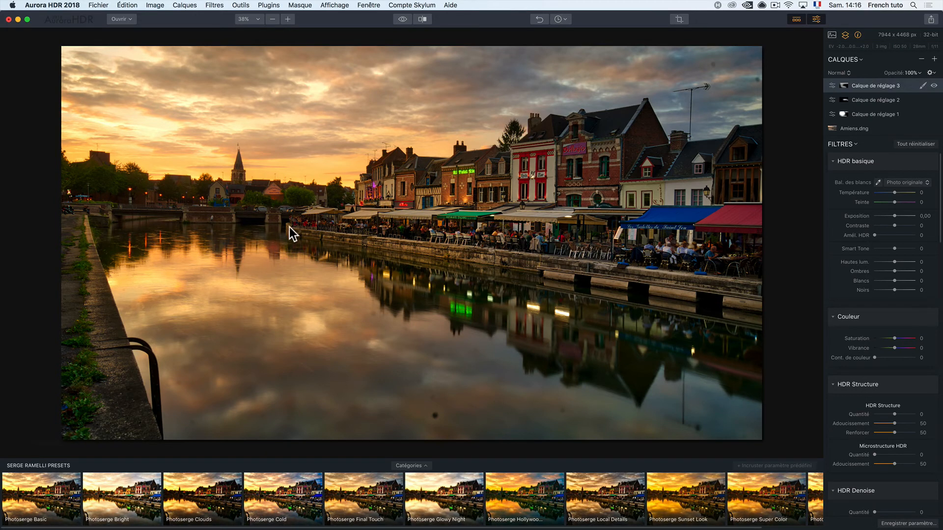
Compare with the original image, send the edited photo to Photoshop, and open it from Camera Raw with its default settings.
{"action": "left_click", "coordinate": [402, 20]}
{"action": "left_click", "coordinate": [100, 4]}
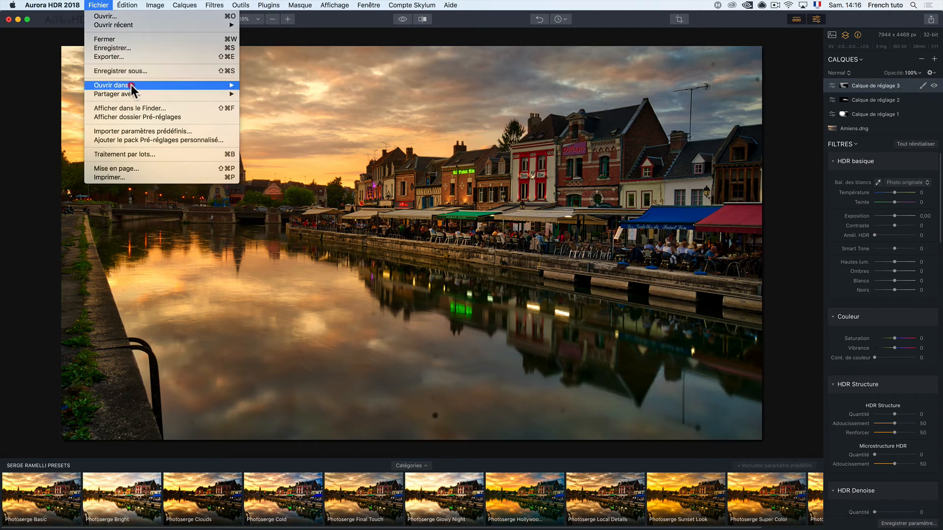
{"action": "mouse_move", "coordinate": [134, 86]}
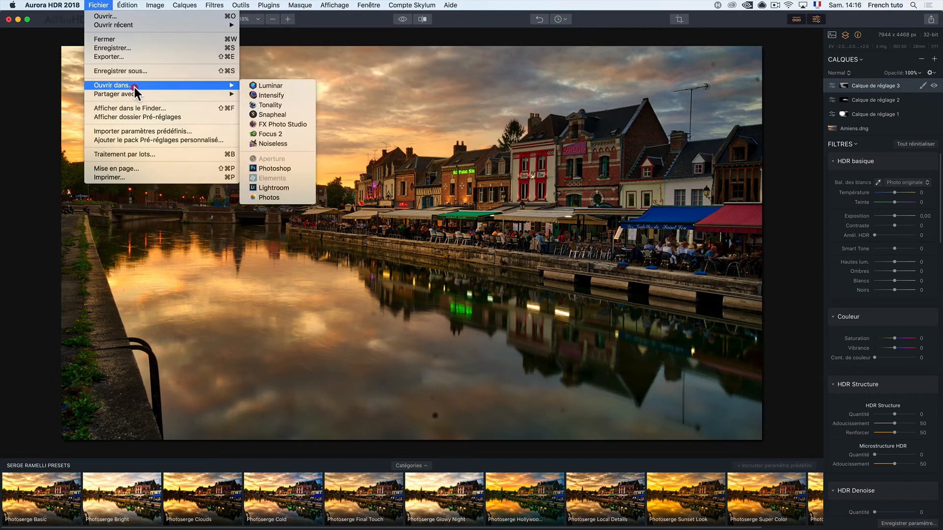
{"action": "left_click", "coordinate": [290, 167]}
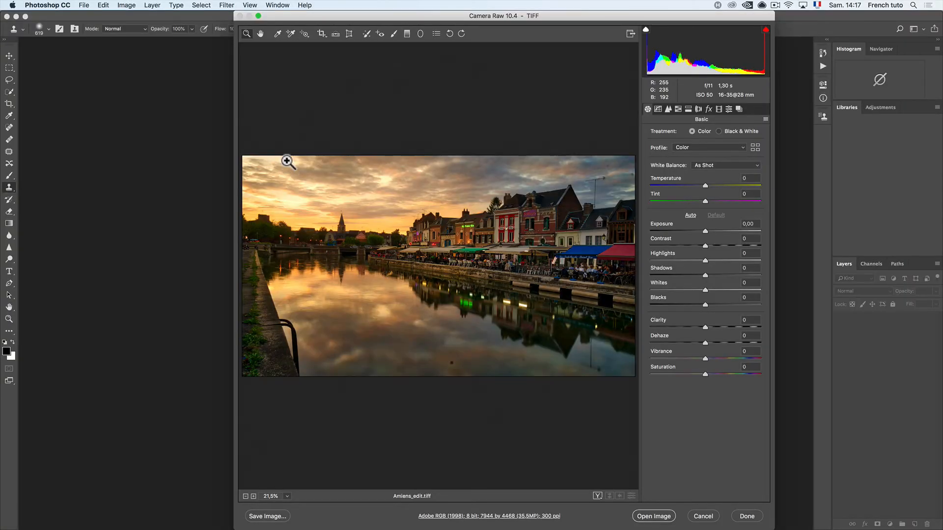
{"action": "left_click", "coordinate": [657, 515]}
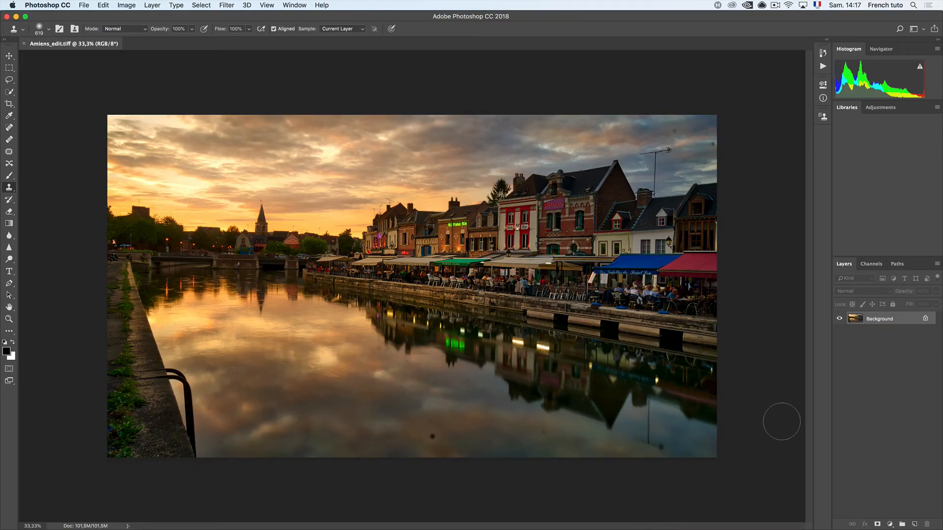
Duplicate the Background layer and remove the dark spots and the antenna's reflection from the water with the Spot Healing Brush.
{"action": "left_click_drag", "start_coordinate": [892, 328], "coordinate": [915, 523]}
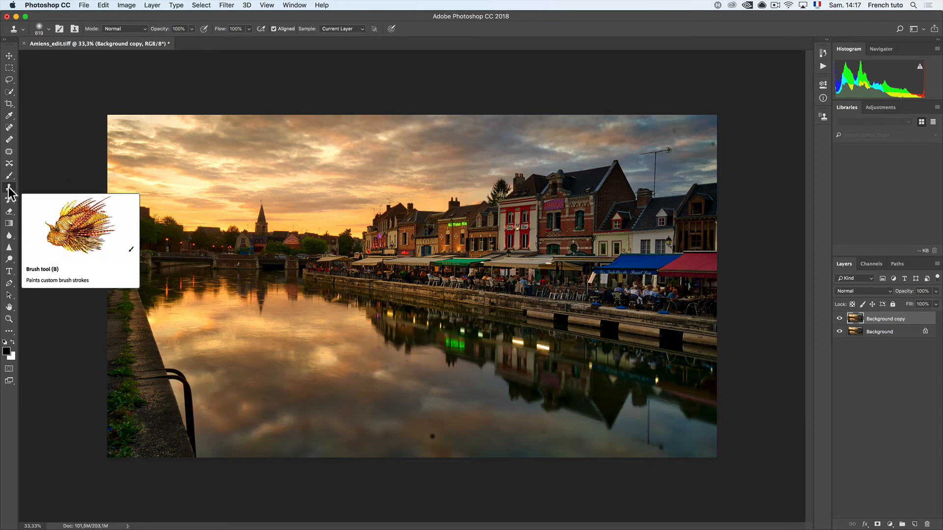
{"action": "left_click", "coordinate": [9, 127]}
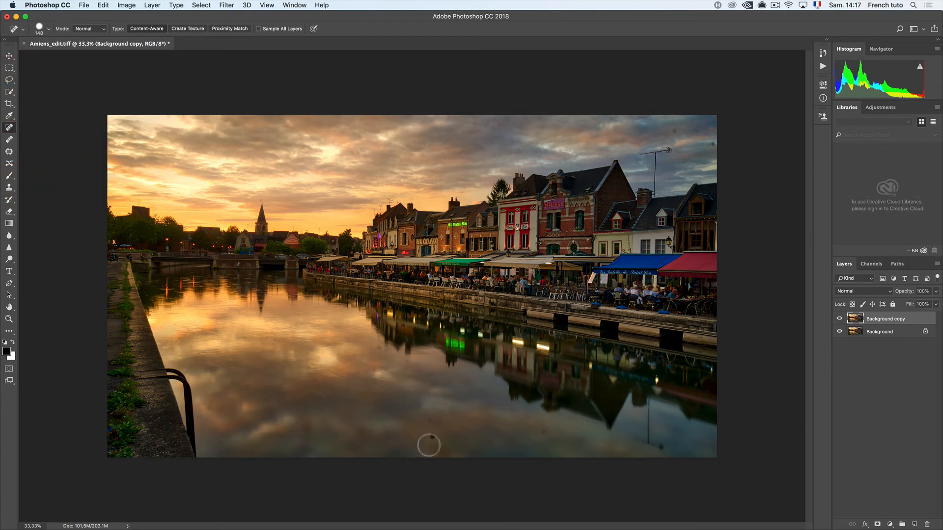
{"action": "left_click", "coordinate": [431, 436]}
{"action": "left_click", "coordinate": [544, 431]}
{"action": "left_click", "coordinate": [701, 453]}
{"action": "left_click", "coordinate": [488, 438]}
{"action": "left_click", "coordinate": [541, 436]}
{"action": "mouse_move", "coordinate": [648, 415]}
{"action": "left_mouse_down"}
{"action": "mouse_move", "coordinate": [639, 438]}
{"action": "mouse_move", "coordinate": [661, 448]}
{"action": "left_mouse_up"}
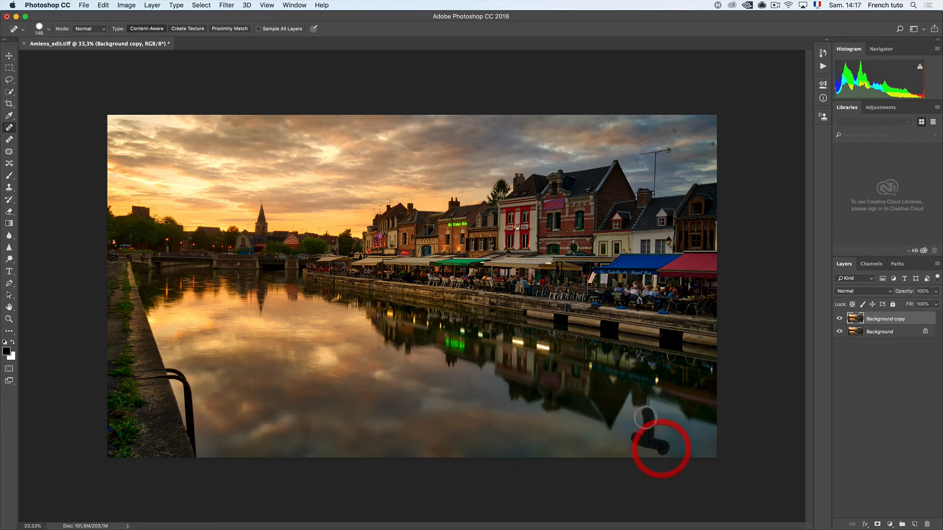
{"action": "left_click", "coordinate": [433, 436]}
{"action": "left_click", "coordinate": [434, 384]}
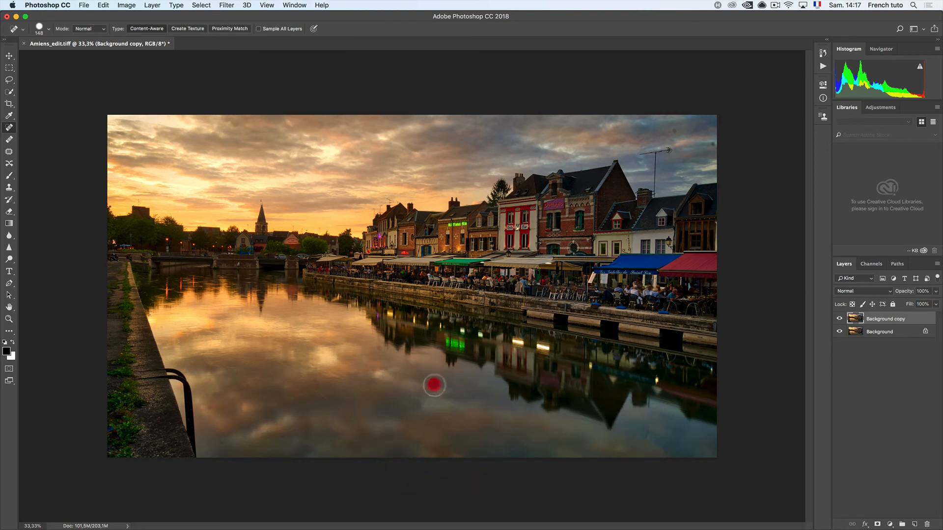
{"action": "left_click", "coordinate": [379, 349]}
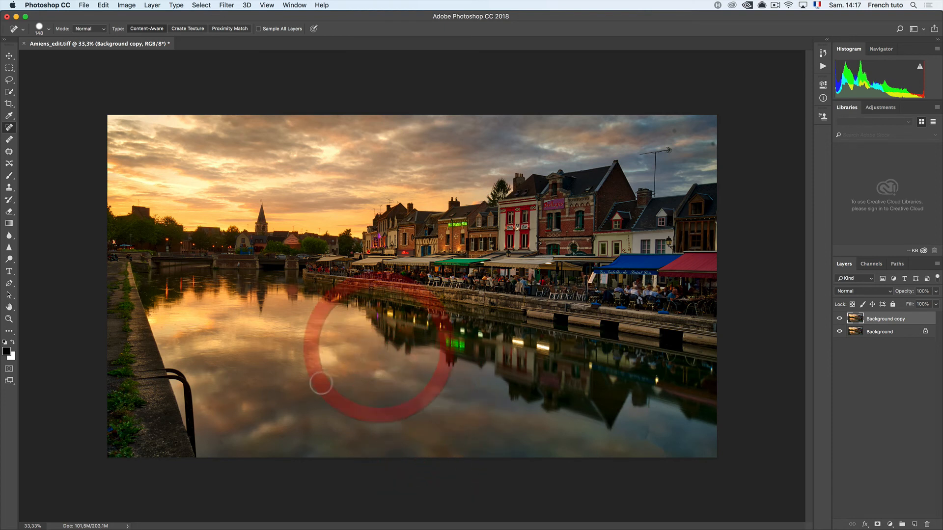
{"action": "left_click", "coordinate": [320, 383]}
Heal the remaining spots in the sky and beside the antenna, and clean up the water below the roof reflections.
{"action": "left_click", "coordinate": [424, 153]}
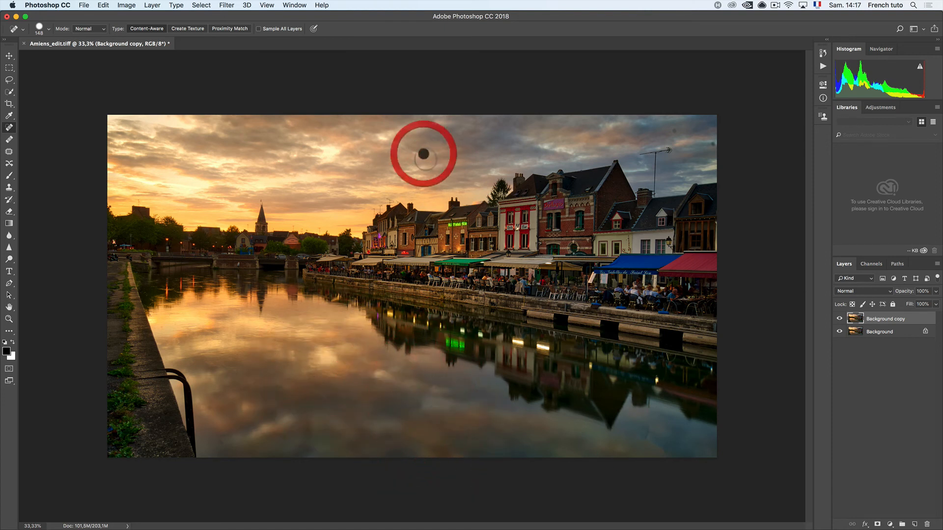
{"action": "left_click", "coordinate": [431, 142]}
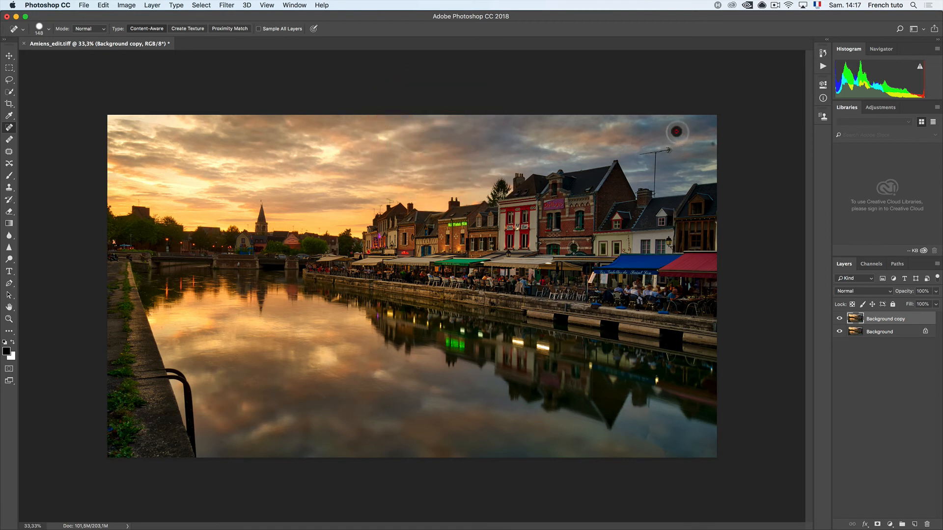
{"action": "left_click", "coordinate": [713, 143]}
{"action": "left_click", "coordinate": [632, 437]}
{"action": "left_click", "coordinate": [648, 444]}
Patch the uneven water area below the house reflections, sample nearby water with the Clone Stamp, and compare the retouch with the original layer.
{"action": "left_click", "coordinate": [11, 152]}
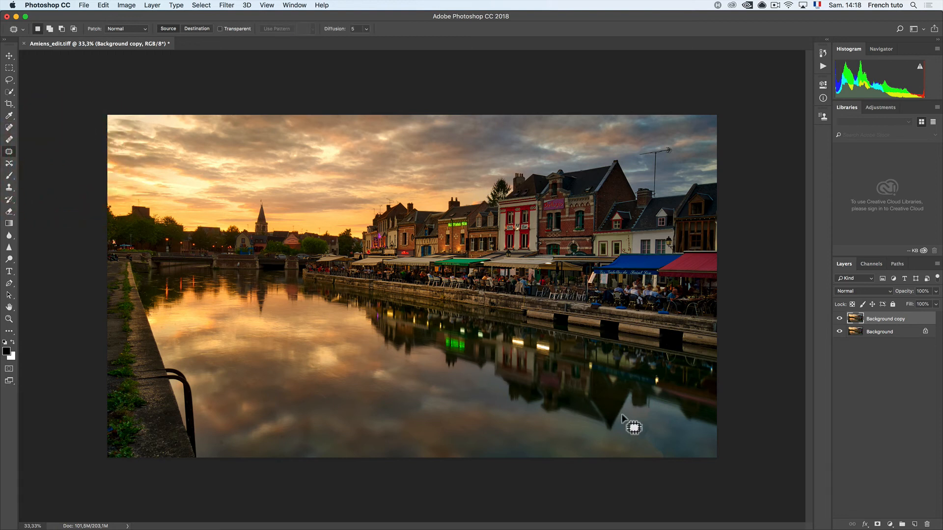
{"action": "mouse_move", "coordinate": [639, 421]}
{"action": "left_mouse_down"}
{"action": "mouse_move", "coordinate": [632, 450]}
{"action": "mouse_move", "coordinate": [657, 454]}
{"action": "mouse_move", "coordinate": [668, 453]}
{"action": "mouse_move", "coordinate": [668, 440]}
{"action": "mouse_move", "coordinate": [652, 422]}
{"action": "mouse_move", "coordinate": [660, 440]}
{"action": "mouse_move", "coordinate": [673, 434]}
{"action": "mouse_move", "coordinate": [595, 434]}
{"action": "left_mouse_up"}
{"action": "left_click", "coordinate": [667, 427]}
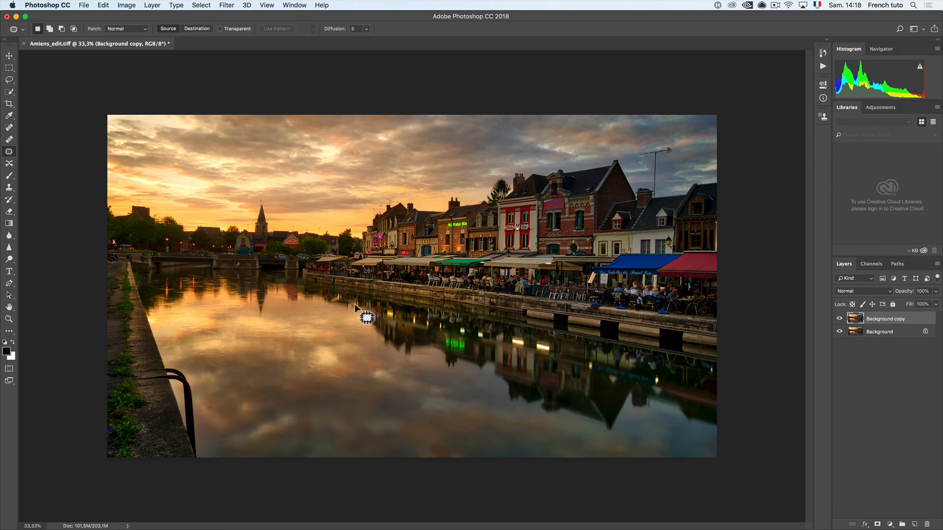
{"action": "left_click", "coordinate": [9, 188]}
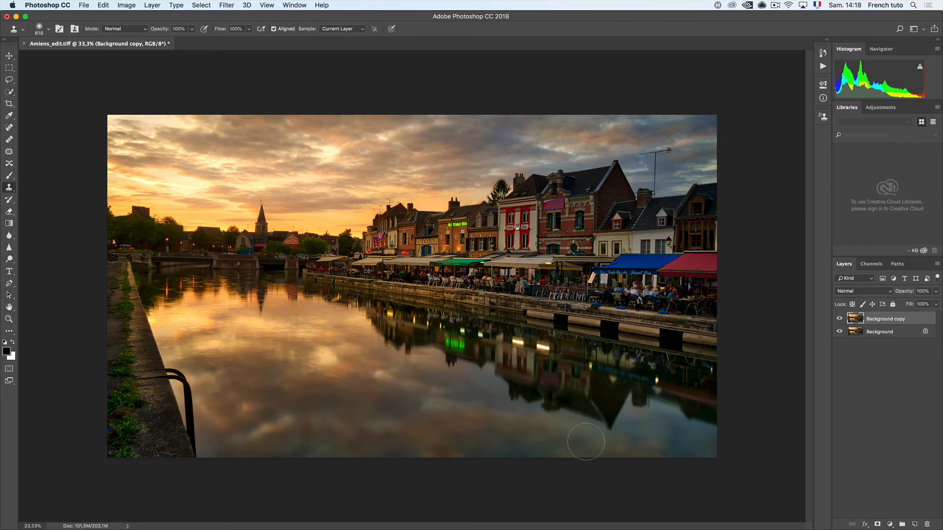
{"action": "left_click", "coordinate": [604, 455], "text": "alt"}
{"action": "left_click", "coordinate": [9, 127]}
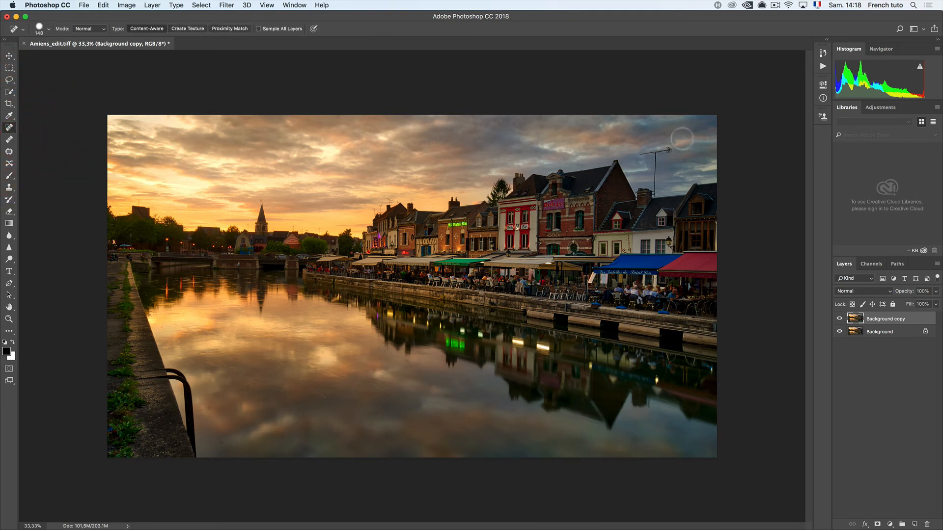
{"action": "left_click", "coordinate": [838, 319], "text": "alt"}
Add a Curves adjustment layer that raises the highlights and sets a shadow point at input 58, output 56.
{"action": "left_click", "coordinate": [889, 524]}
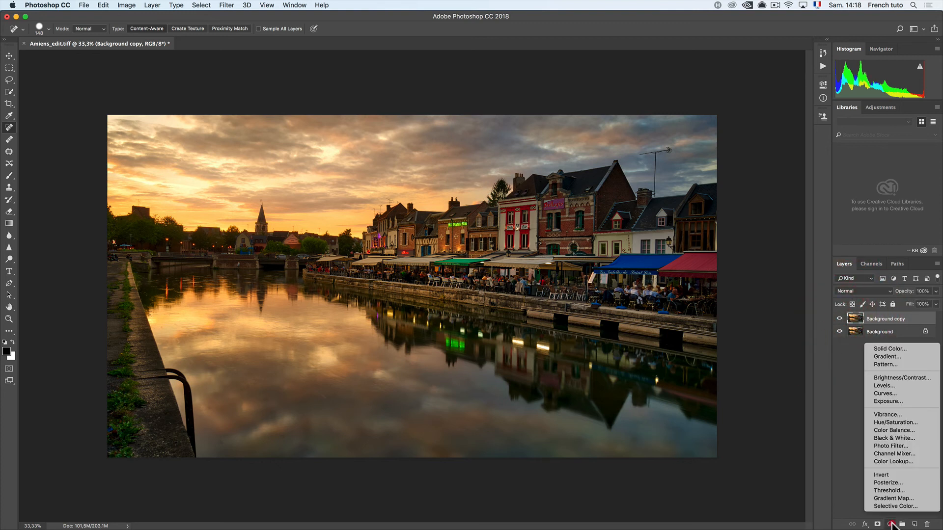
{"action": "left_click", "coordinate": [894, 393]}
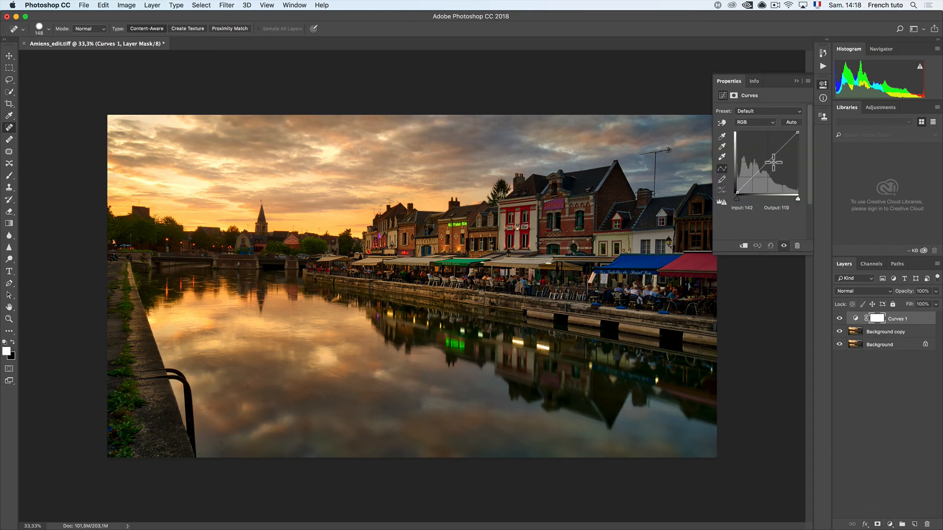
{"action": "left_click_drag", "start_coordinate": [780, 148], "coordinate": [780, 146]}
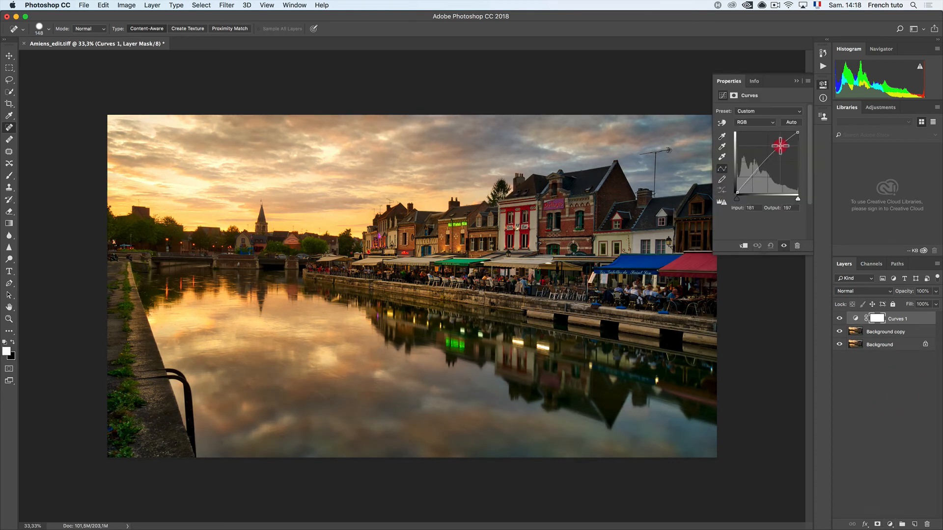
{"action": "left_click_drag", "start_coordinate": [751, 178], "coordinate": [751, 180]}
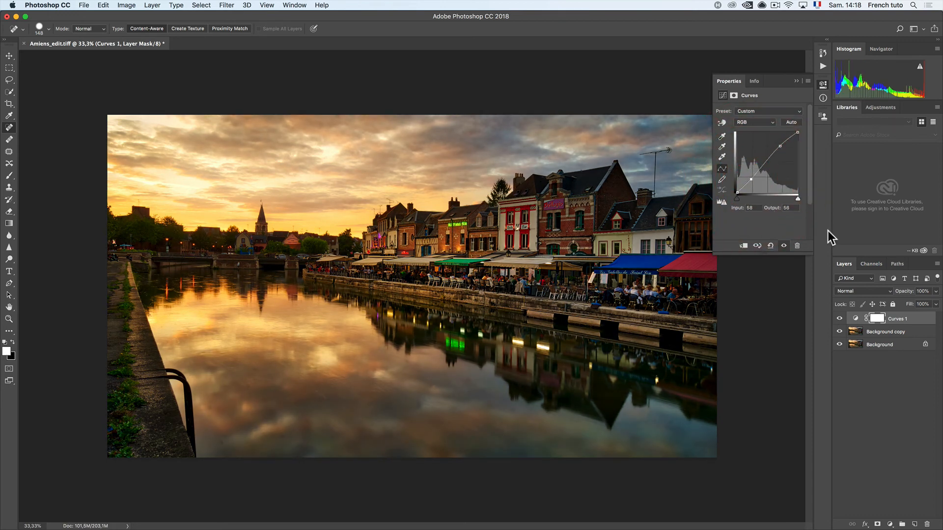
{"action": "left_click", "coordinate": [794, 81]}
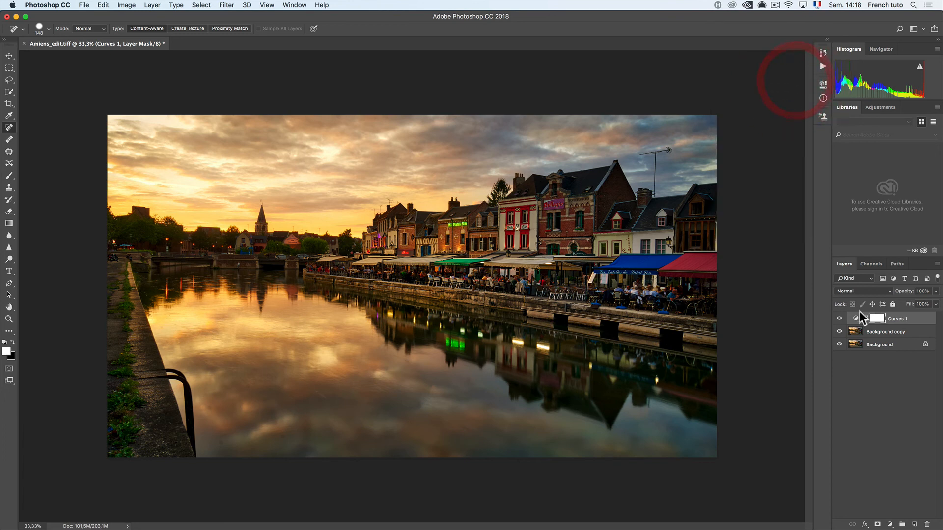
{"action": "left_click", "coordinate": [889, 524]}
{"action": "left_click", "coordinate": [890, 386]}
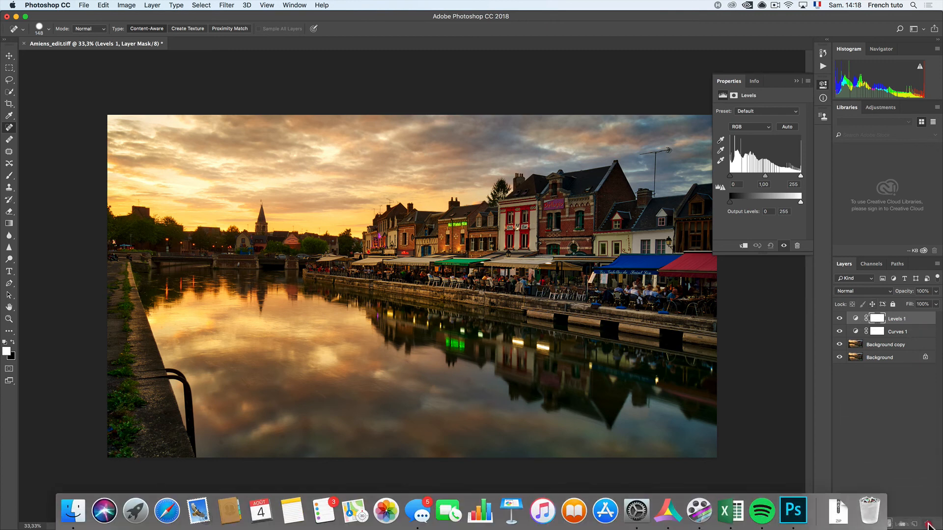
{"action": "left_click", "coordinate": [927, 525]}
Add a second Curves adjustment layer and lift the RGB midtones from input 123 to output 128.
{"action": "left_click", "coordinate": [890, 525]}
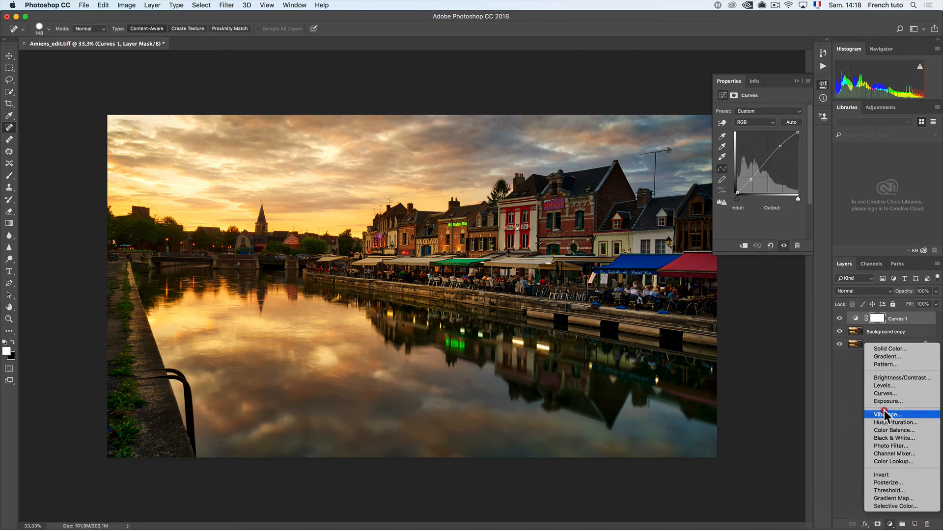
{"action": "left_click", "coordinate": [886, 394]}
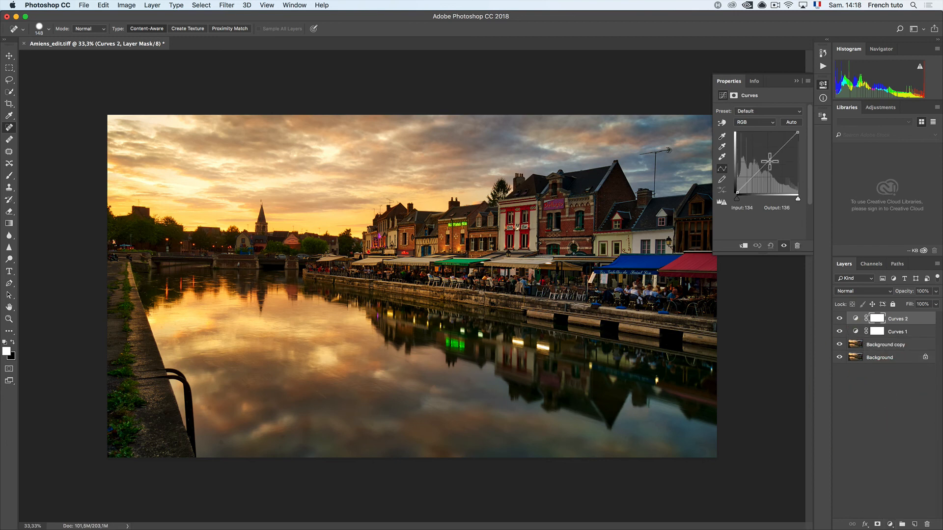
{"action": "left_click_drag", "start_coordinate": [766, 160], "coordinate": [766, 162]}
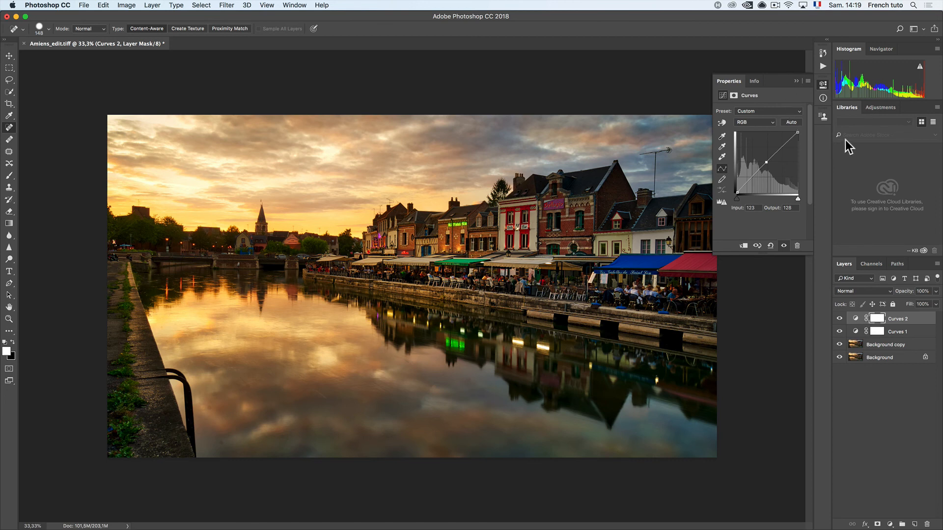
{"action": "left_click", "coordinate": [797, 81]}
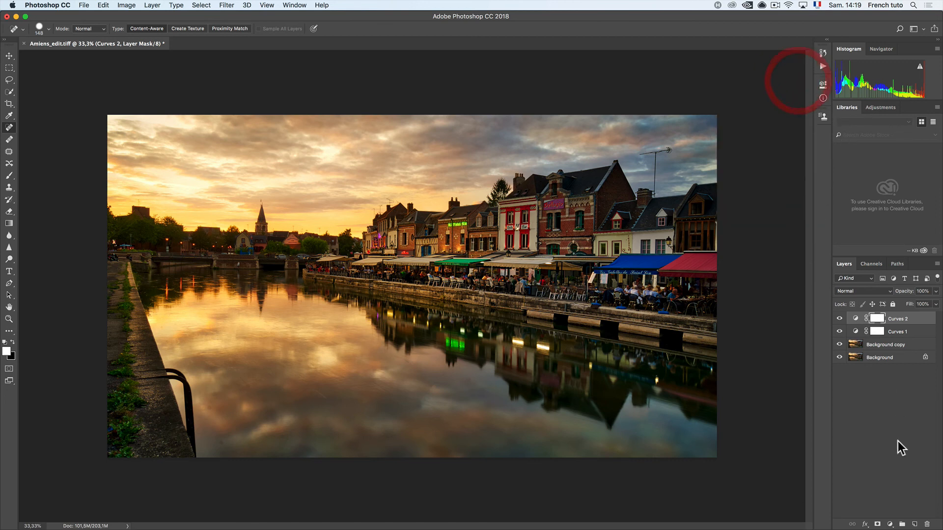
Add a third Curves adjustment layer and raise its Red channel midtones from input 119 to output 127.
{"action": "left_click", "coordinate": [890, 524]}
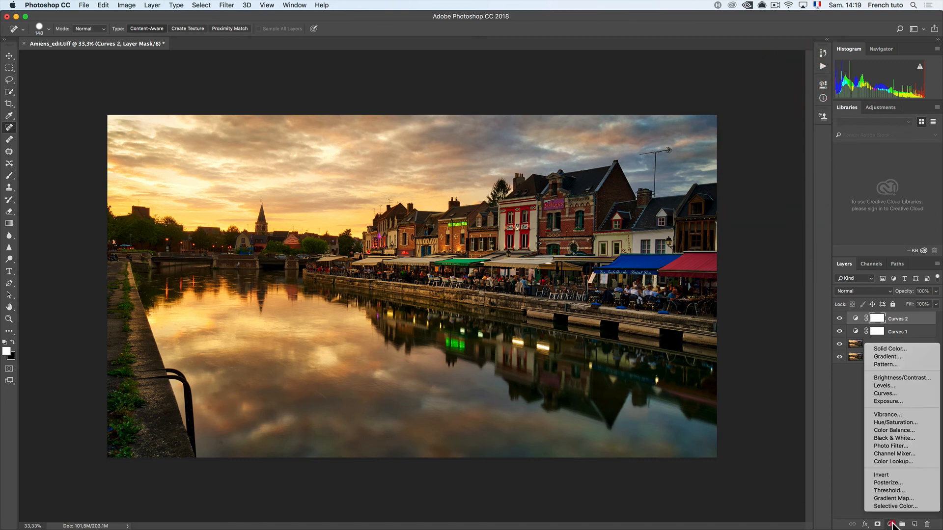
{"action": "left_click", "coordinate": [889, 394]}
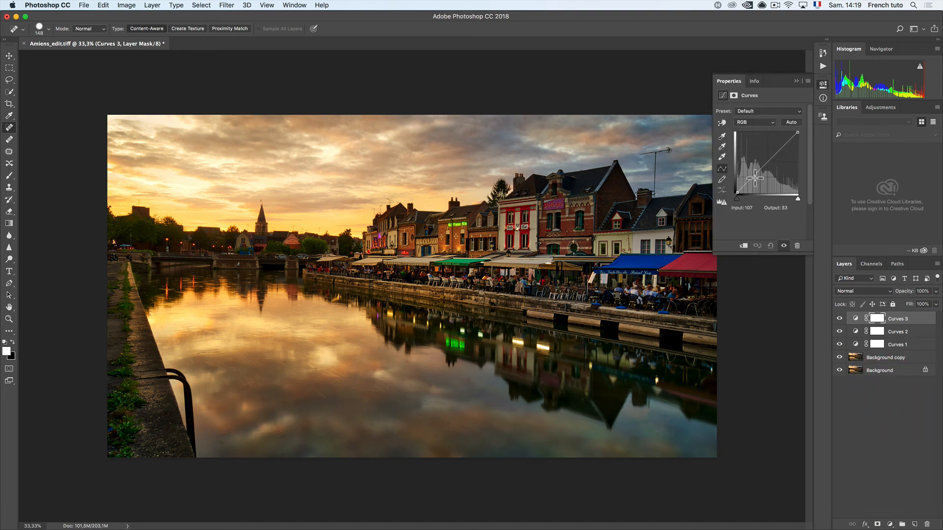
{"action": "left_click", "coordinate": [770, 122]}
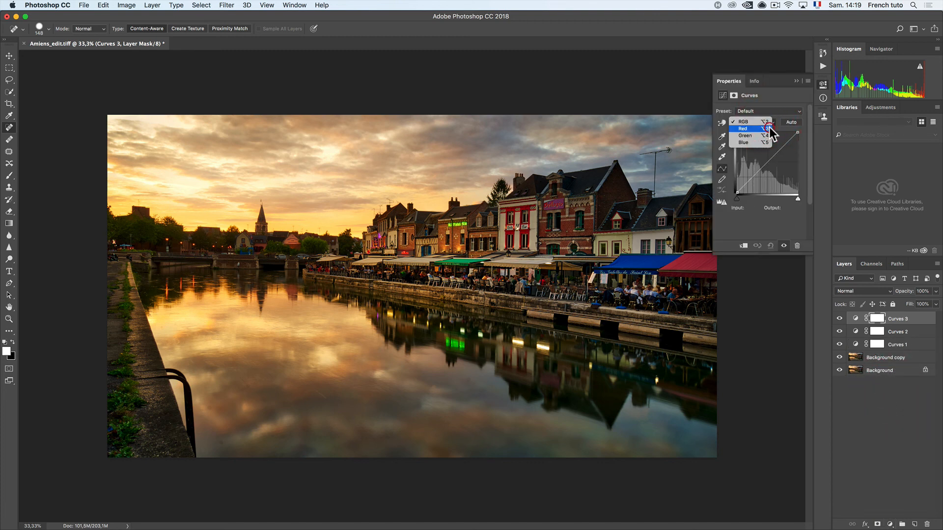
{"action": "left_click", "coordinate": [770, 129]}
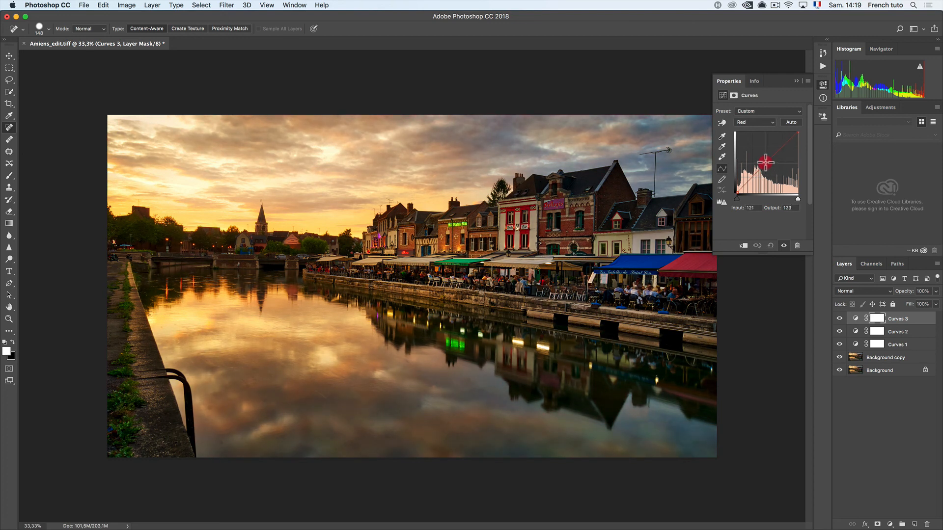
In Curves 3, set a Green midpoint at input 140, output 138, raise Blue from 124 to about 135, and compare without the layer.
{"action": "left_click", "coordinate": [765, 122]}
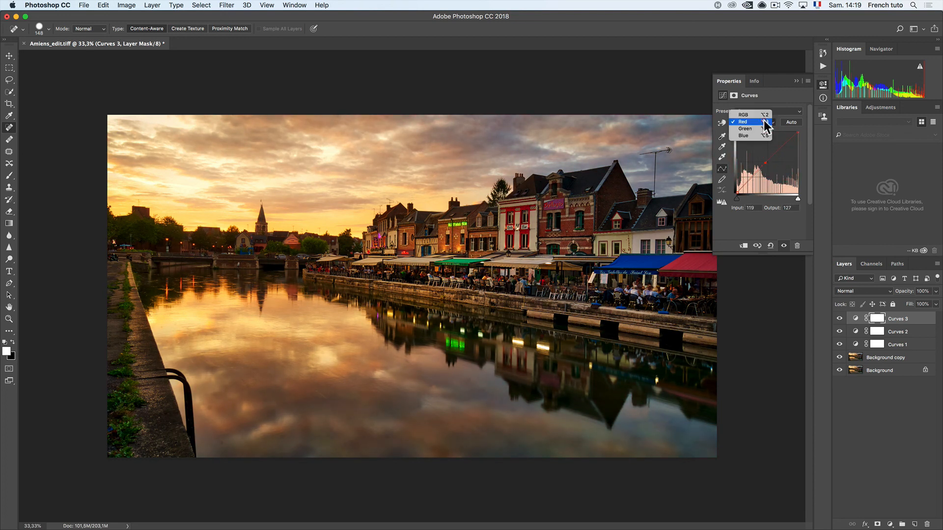
{"action": "left_click", "coordinate": [765, 129]}
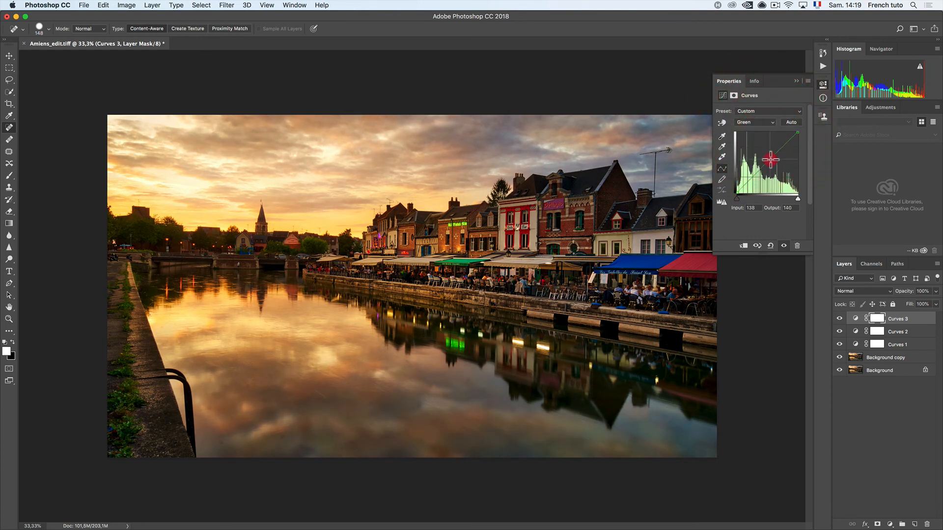
{"action": "left_click", "coordinate": [765, 122]}
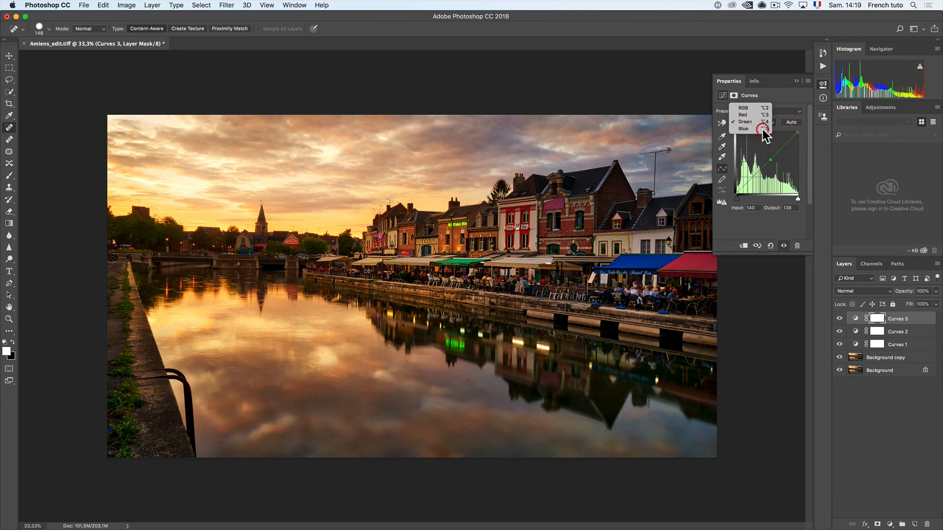
{"action": "left_click", "coordinate": [764, 130]}
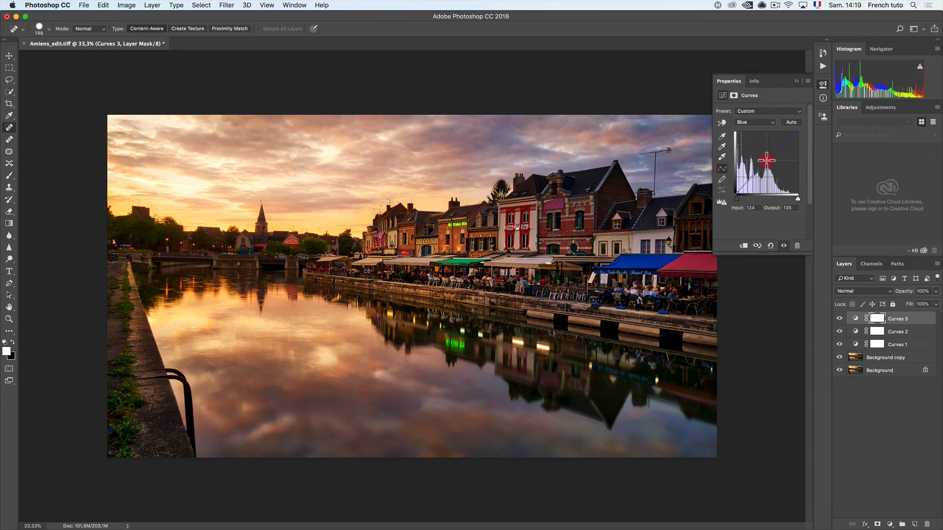
{"action": "left_click", "coordinate": [796, 81]}
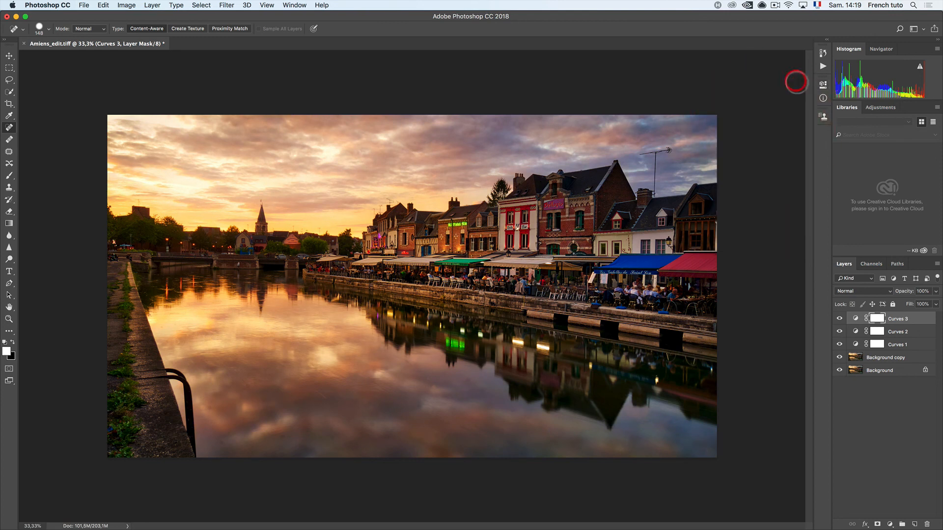
{"action": "left_click", "coordinate": [839, 318]}
{"action": "left_click", "coordinate": [838, 319]}
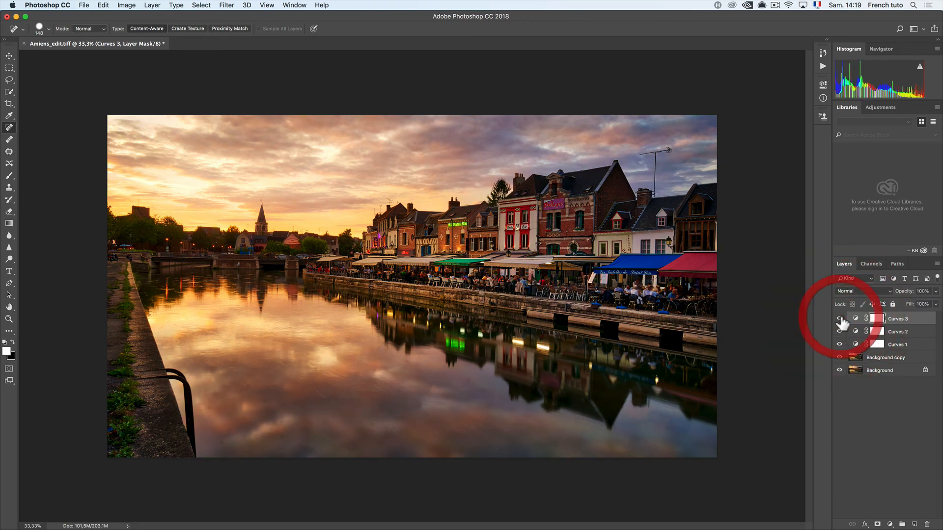
Reduce the Curves 3 layer's opacity to 61% and compare the image with all three Curves layers hidden and shown.
{"action": "left_click_drag", "start_coordinate": [904, 293], "coordinate": [885, 290]}
{"action": "left_click", "coordinate": [894, 331]}
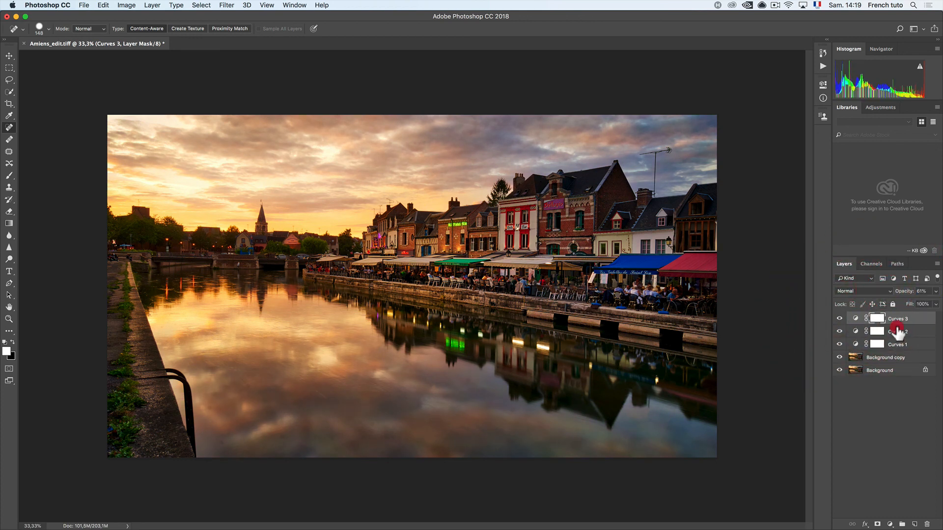
{"action": "left_click", "coordinate": [839, 344]}
{"action": "left_click", "coordinate": [839, 332]}
{"action": "left_click", "coordinate": [839, 319]}
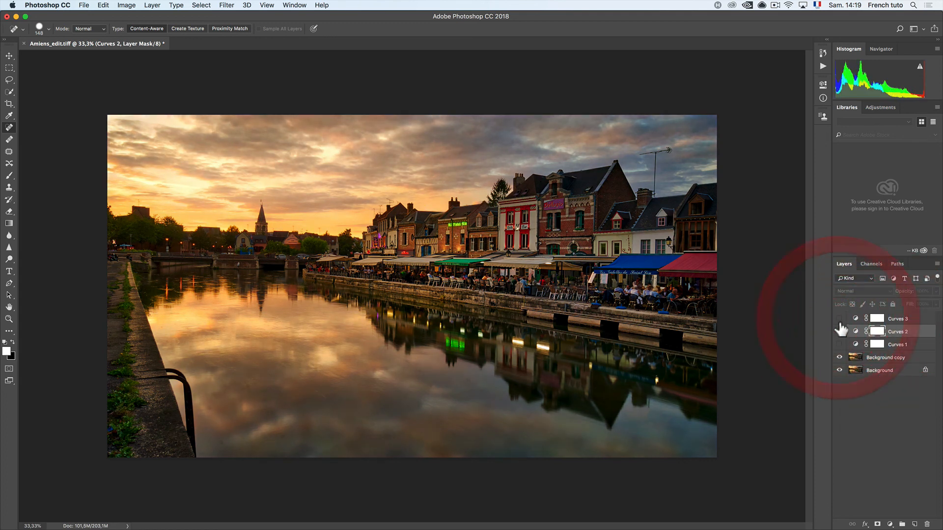
{"action": "left_click", "coordinate": [839, 322]}
{"action": "left_click", "coordinate": [839, 329]}
{"action": "left_click", "coordinate": [839, 343]}
Group the Curves 1, Curves 2 and Curves 3 layers and compare the image with and without the group.
{"action": "left_click", "coordinate": [895, 318]}
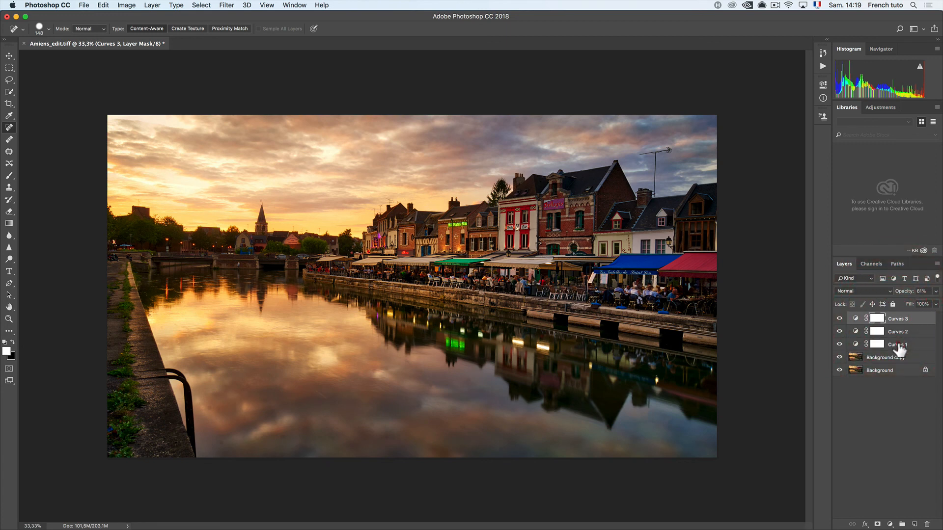
{"action": "left_click", "coordinate": [898, 345], "text": "shift"}
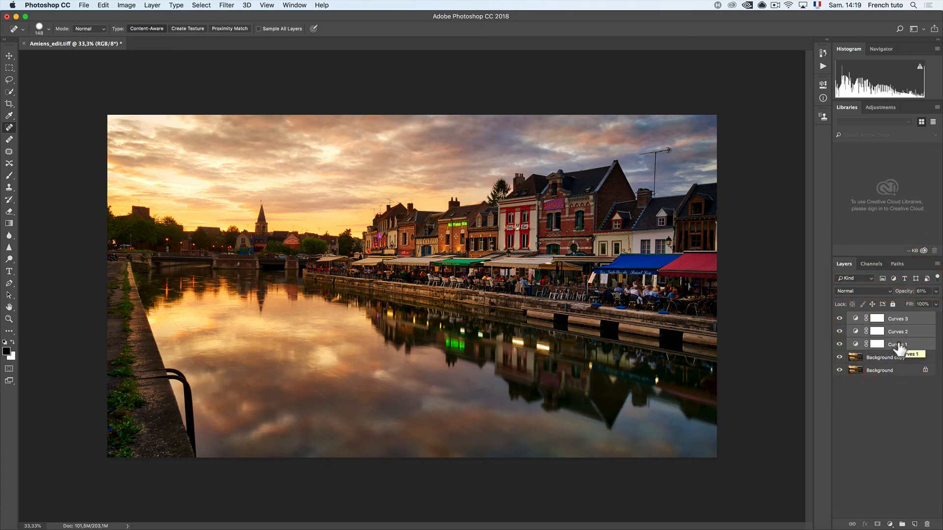
{"action": "key", "text": "super+g"}
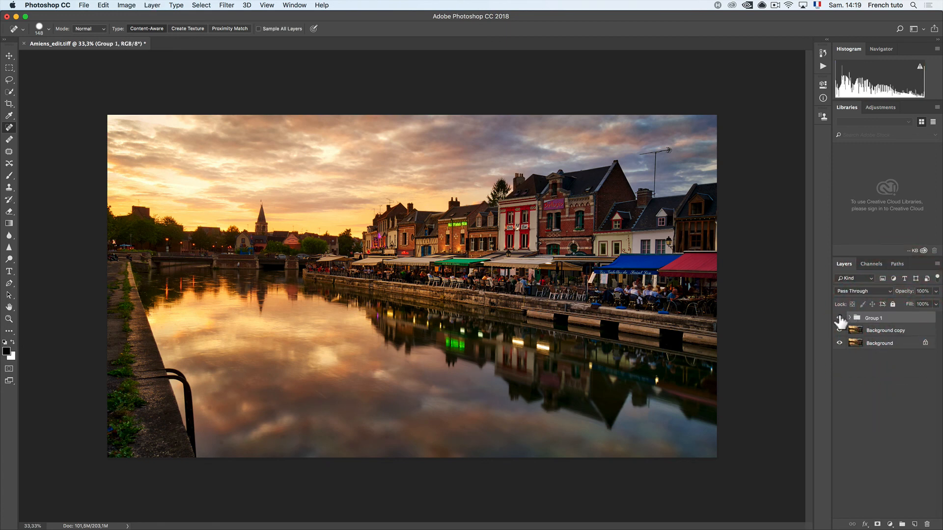
{"action": "left_click", "coordinate": [840, 319]}
{"action": "left_click", "coordinate": [839, 319]}
{"action": "left_click", "coordinate": [839, 319]}
{"action": "left_click", "coordinate": [839, 319]}
{"action": "left_click", "coordinate": [840, 319]}
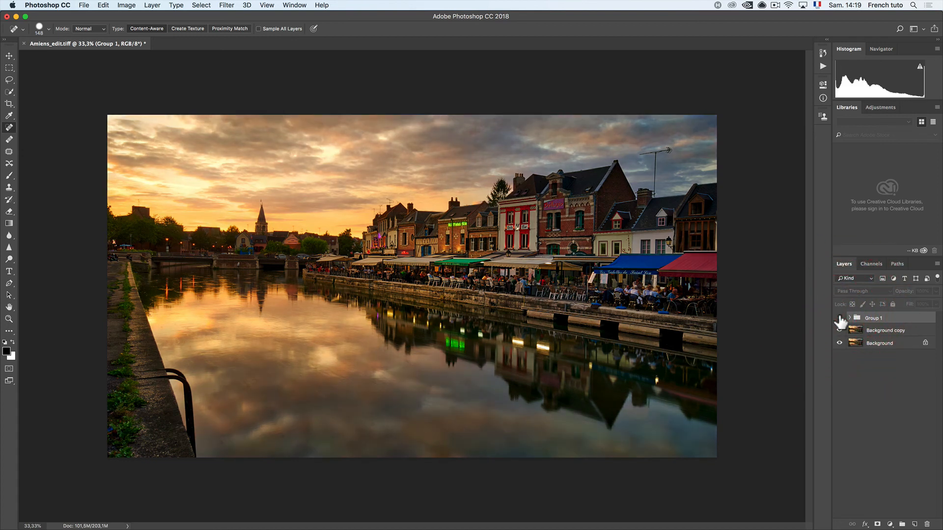
{"action": "left_click", "coordinate": [839, 320]}
Reopen the Curves 2 adjustment inside the group and move its RGB midpoint to input 129, output 126.
{"action": "left_click", "coordinate": [849, 318]}
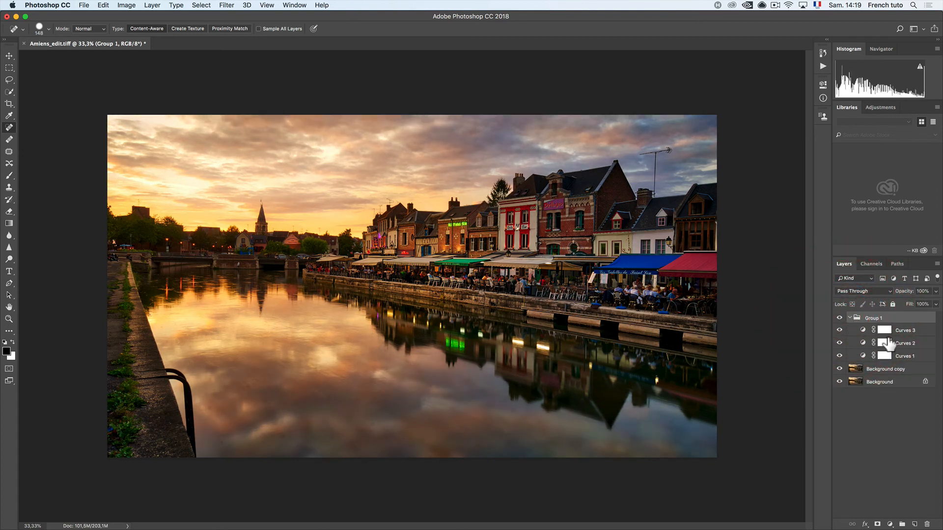
{"action": "left_click", "coordinate": [886, 343]}
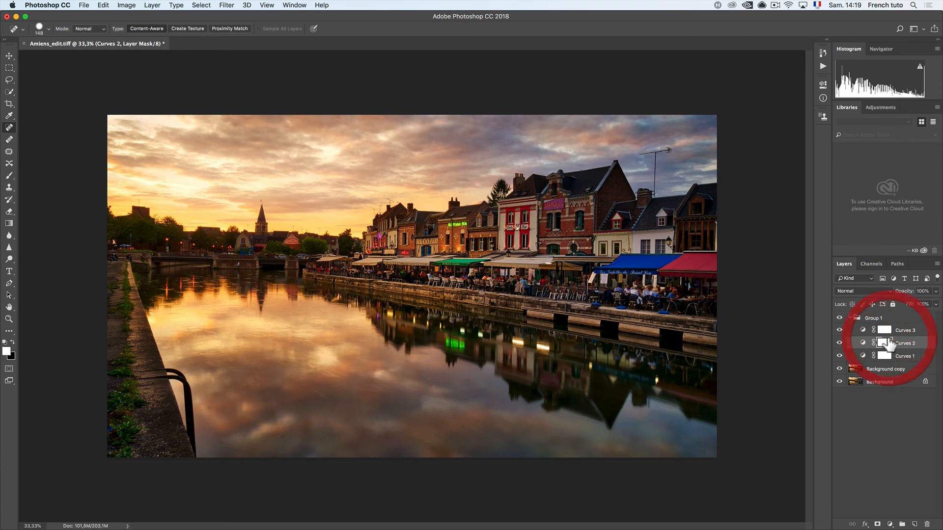
{"action": "double_click", "coordinate": [862, 343]}
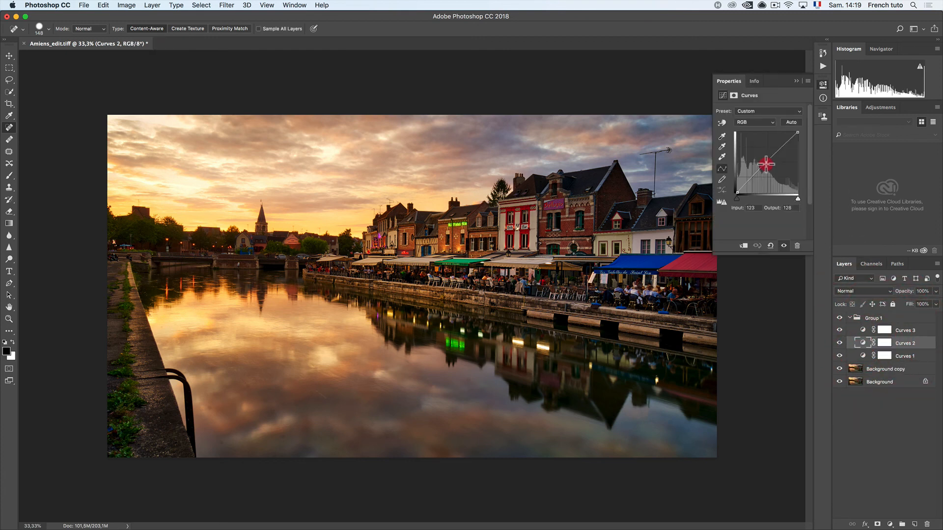
{"action": "left_click_drag", "start_coordinate": [766, 165], "coordinate": [768, 166]}
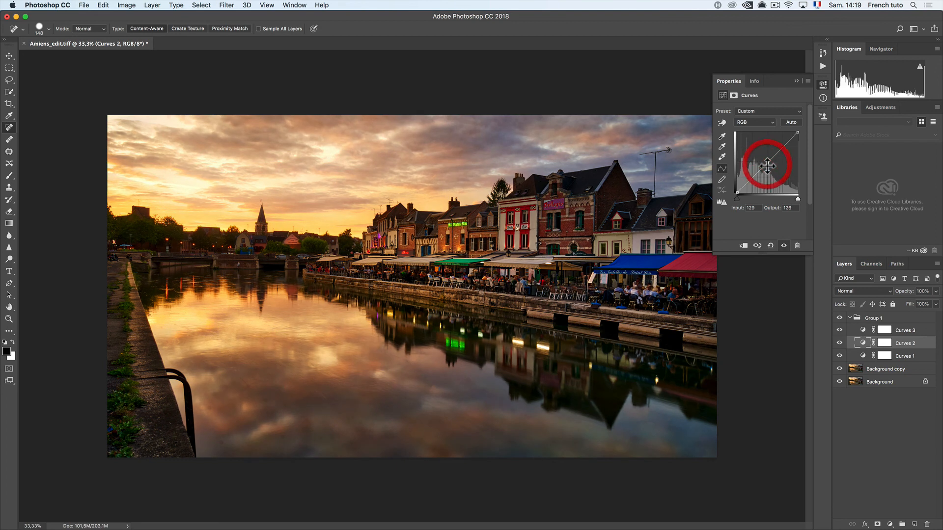
{"action": "left_click", "coordinate": [795, 81]}
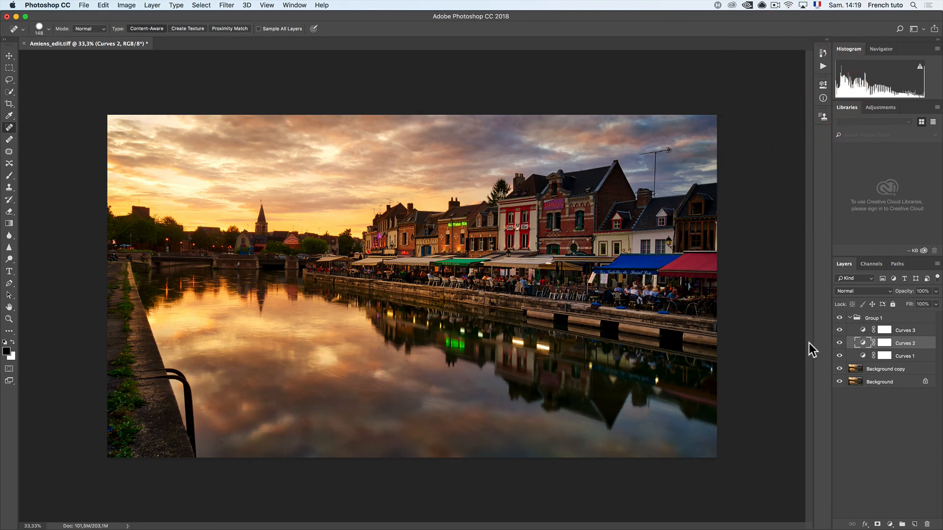